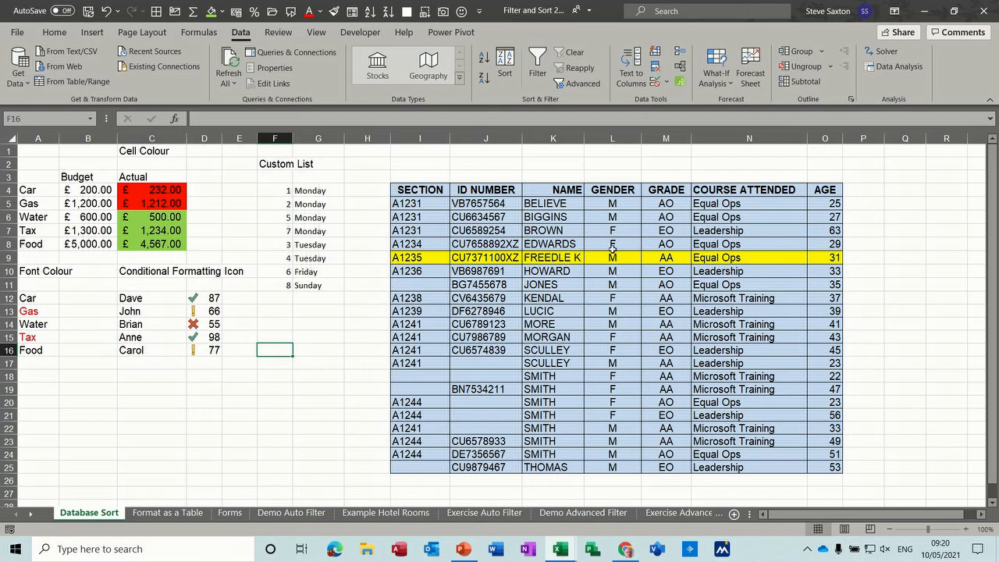
# Sort the staff table by the GENDER column from A to Z
pyautogui.click(606, 231)
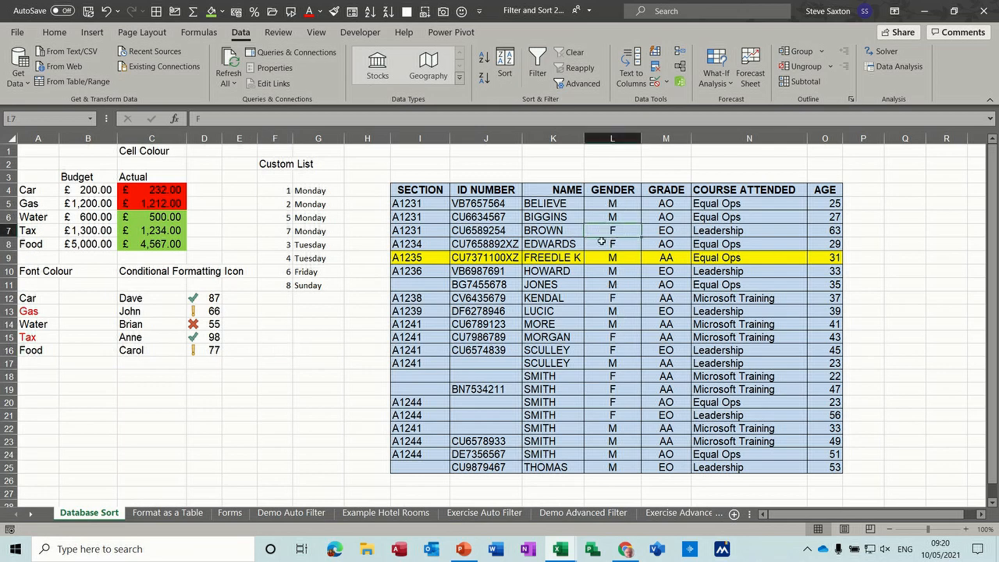
pyautogui.click(606, 299)
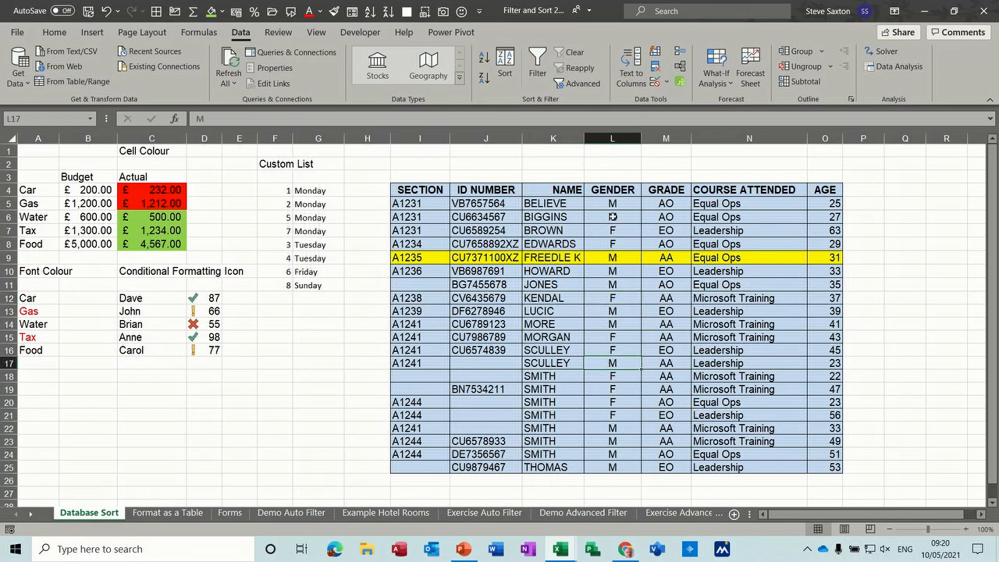
pyautogui.moveTo(613, 217); pyautogui.dragTo(613, 332)
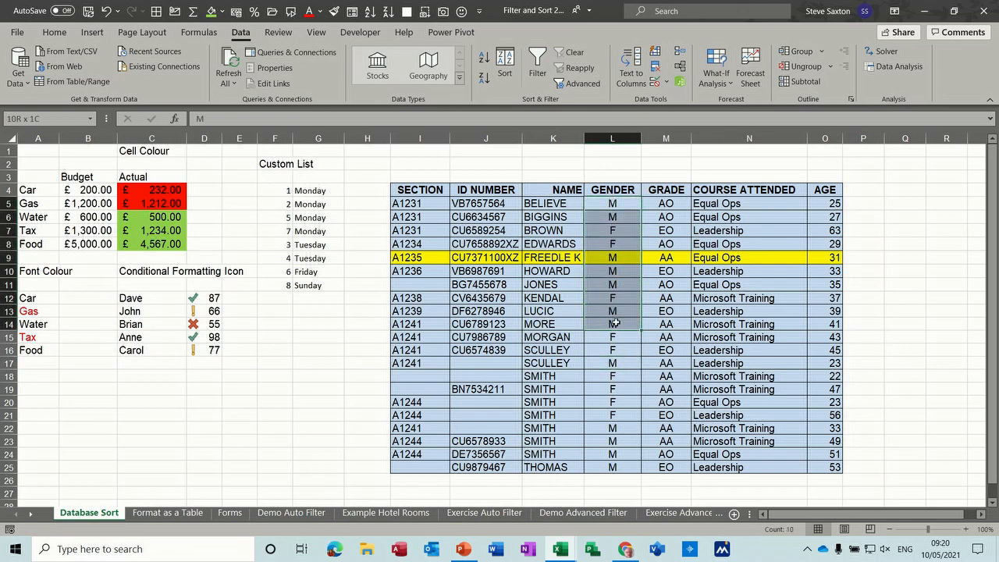
pyautogui.click(609, 232)
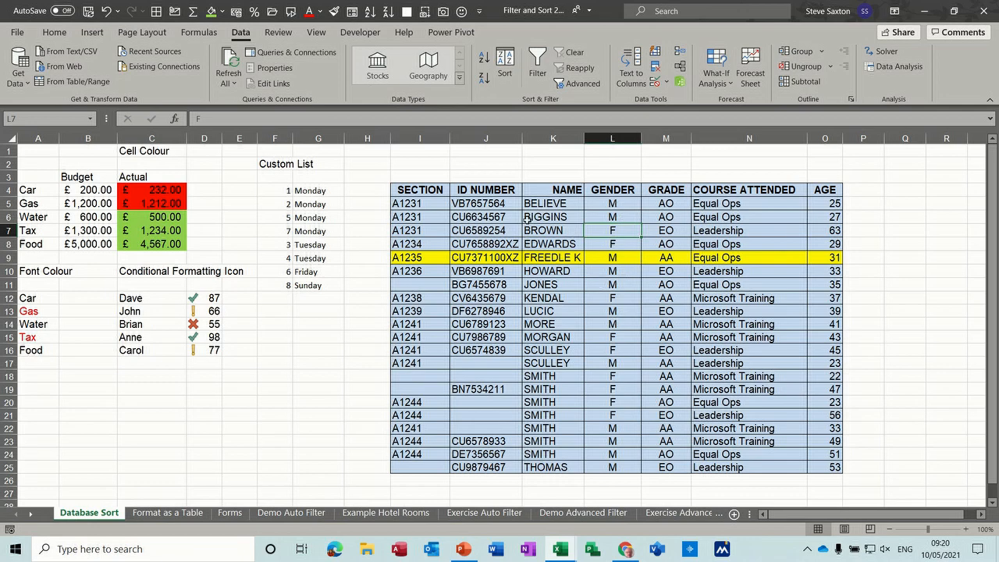
pyautogui.click(59, 33)
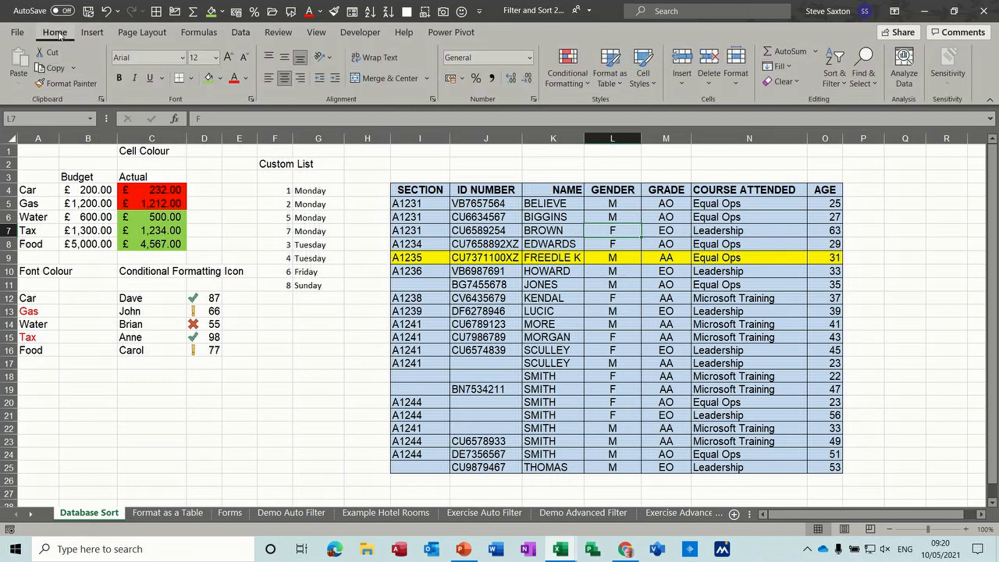
pyautogui.click(844, 82)
pyautogui.click(844, 83)
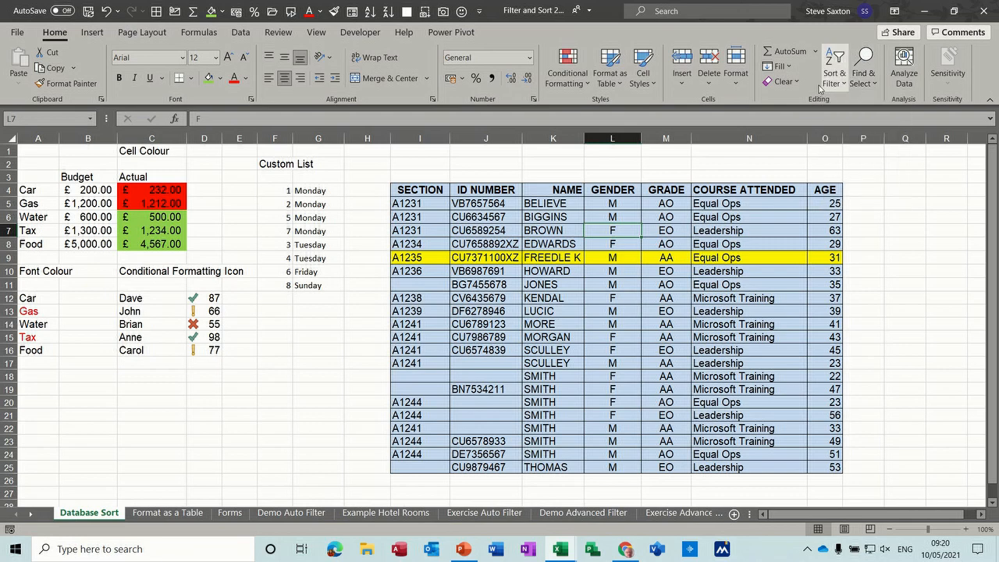
pyautogui.click(241, 32)
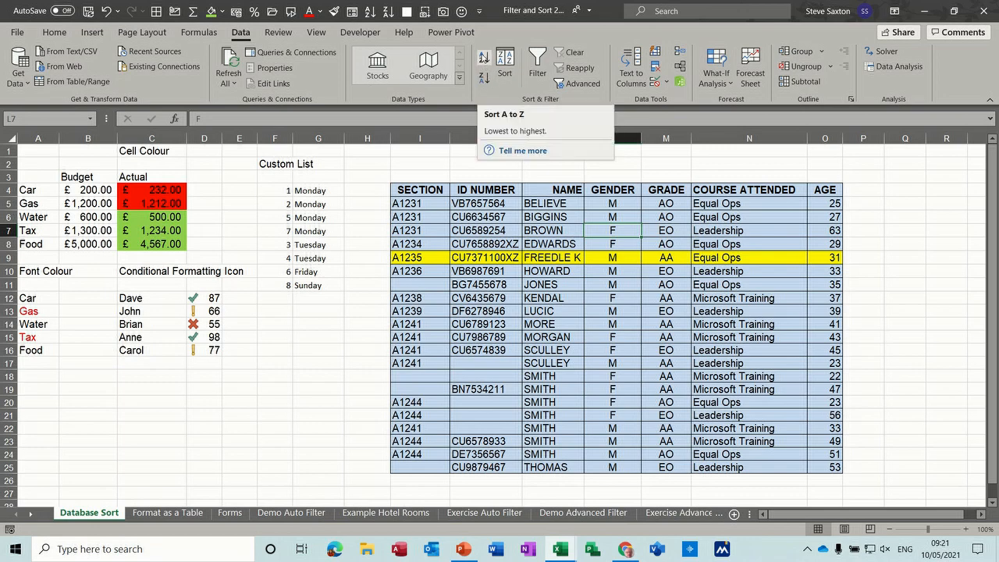
pyautogui.click(484, 58)
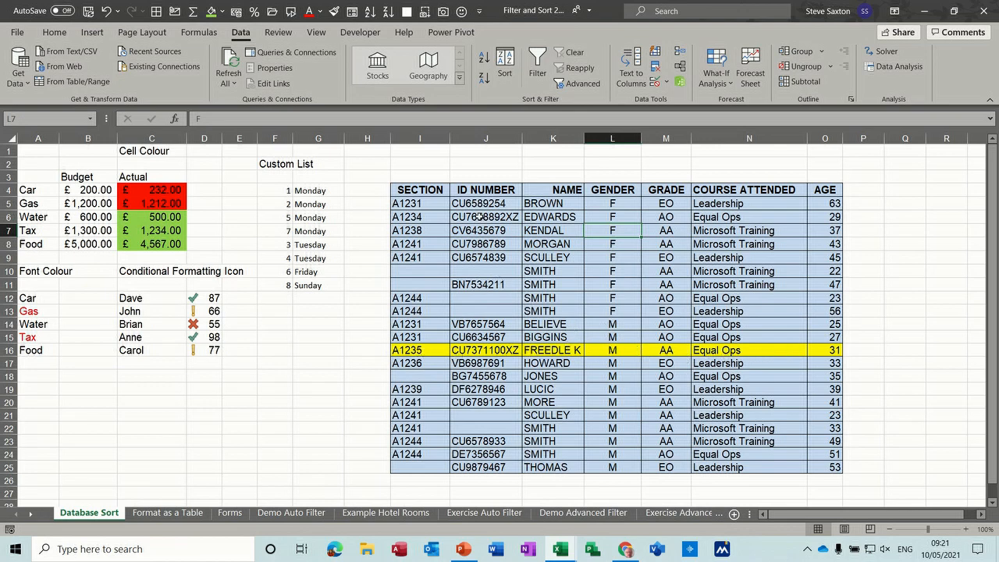
# Sort the table by the GRADE column from A to Z, and again from Z to A
pyautogui.click(669, 232)
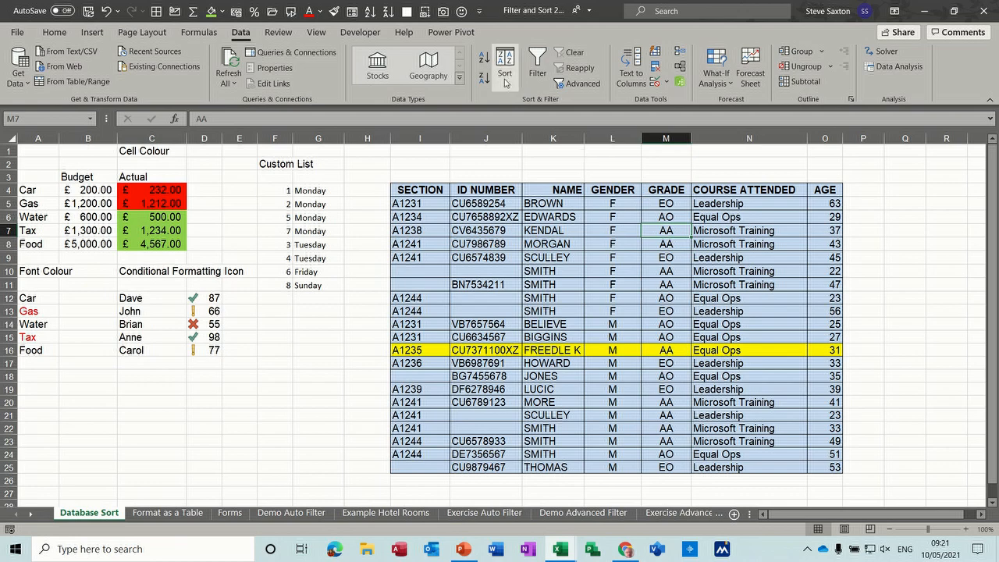
pyautogui.click(484, 60)
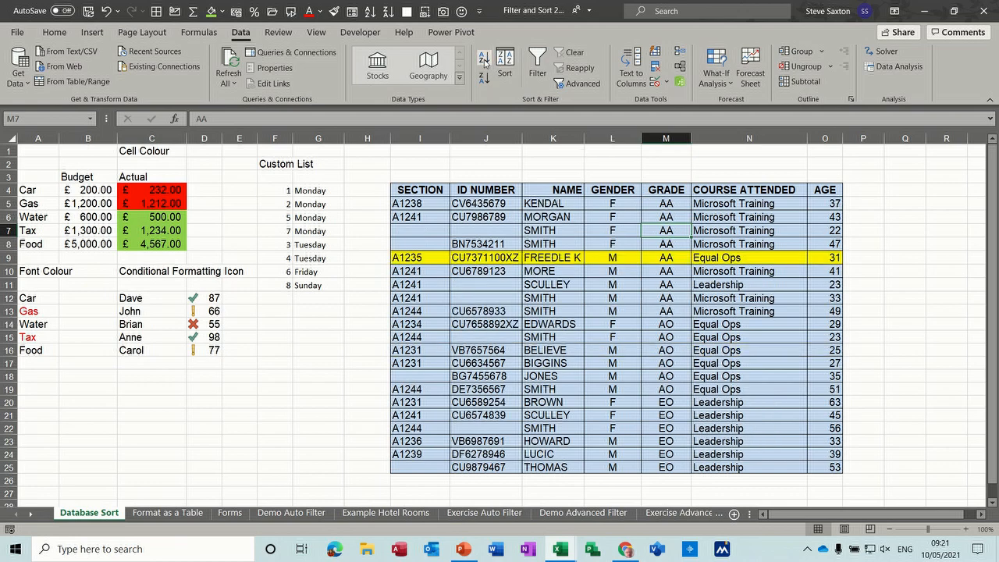
pyautogui.click(484, 81)
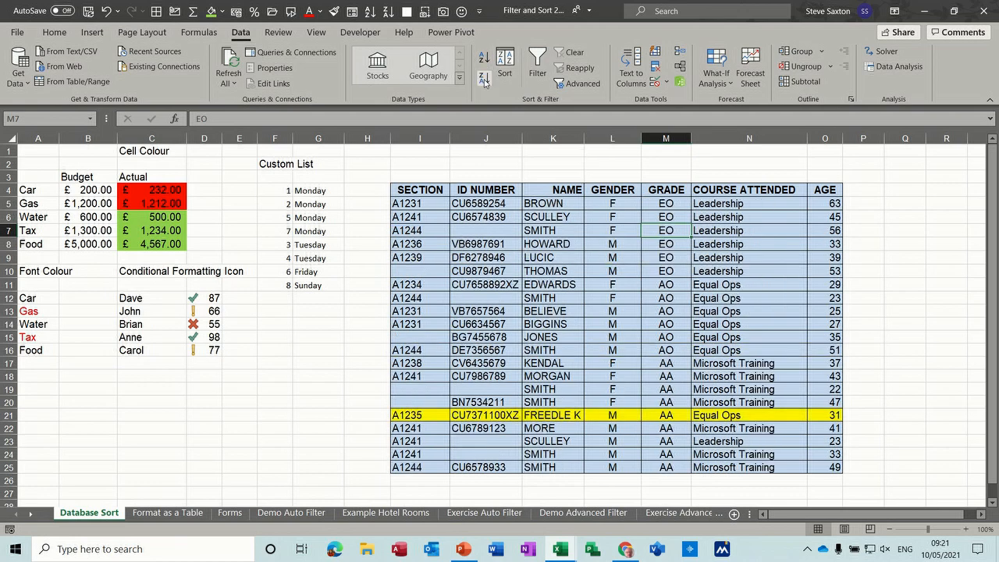
# Sort the table by the COURSE ATTENDED column from A to Z, and again from Z to A
pyautogui.click(713, 242)
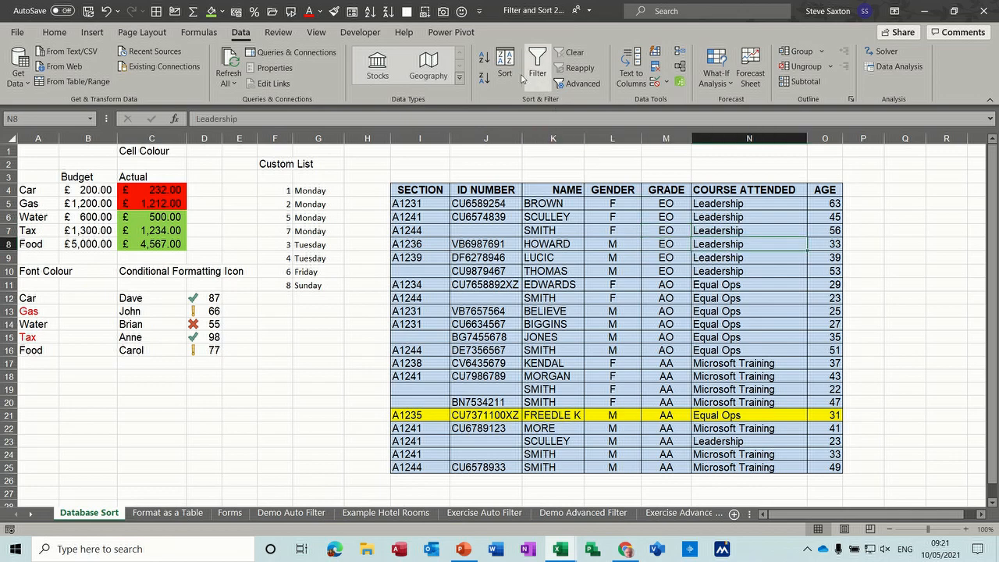
pyautogui.click(484, 60)
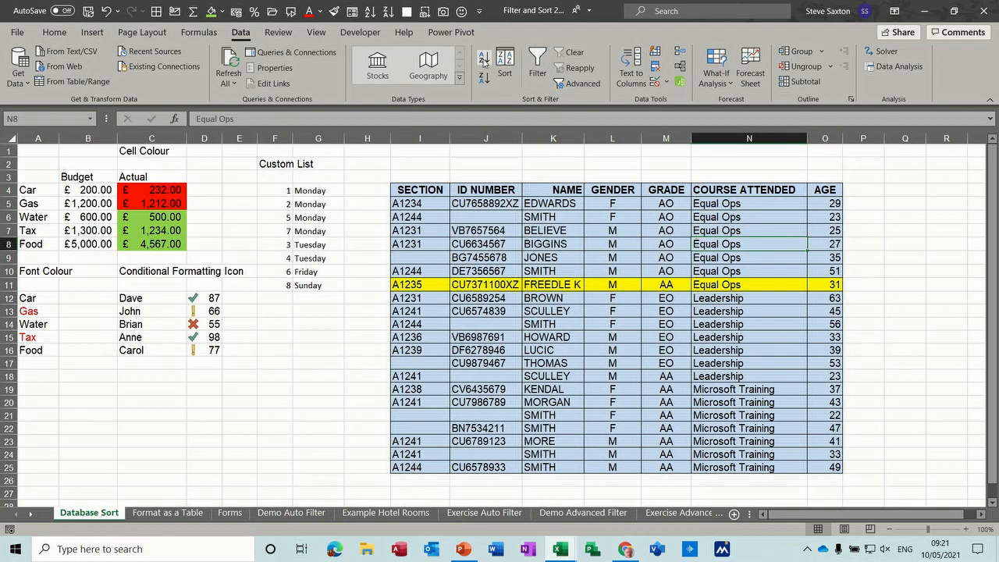
pyautogui.click(484, 79)
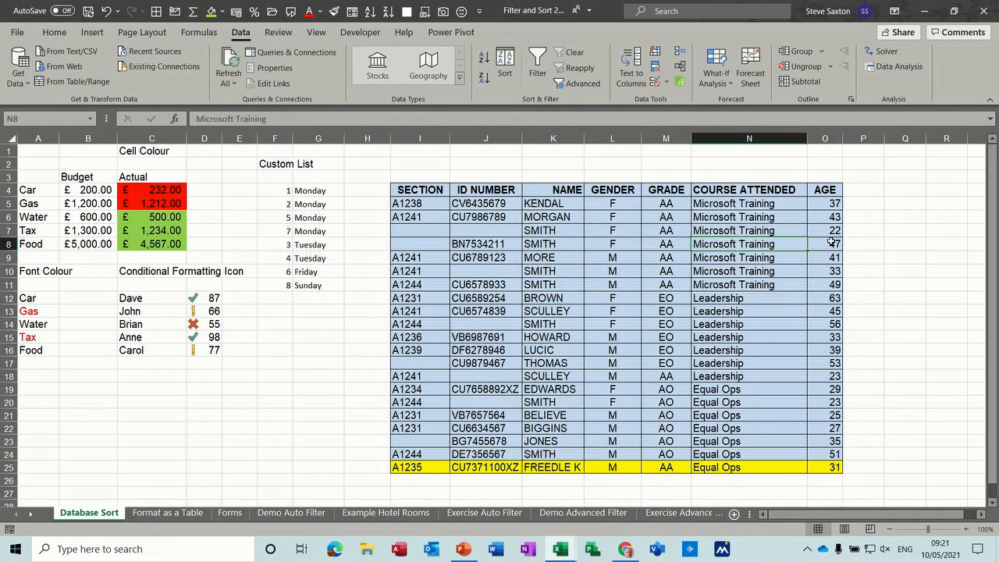
# Sort the table by the AGE column from smallest to largest, and again from largest to smallest
pyautogui.click(831, 244)
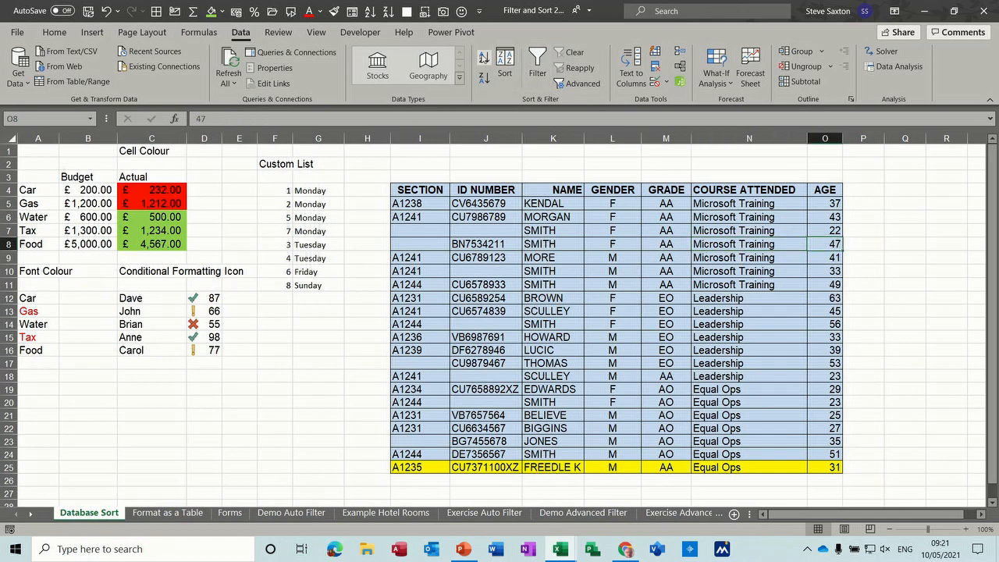
pyautogui.click(484, 56)
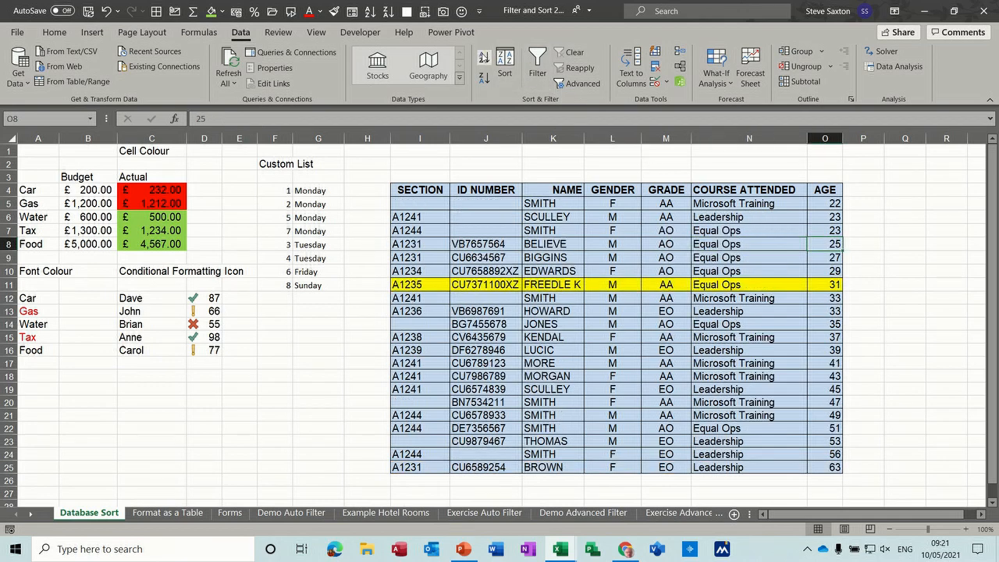
pyautogui.click(484, 79)
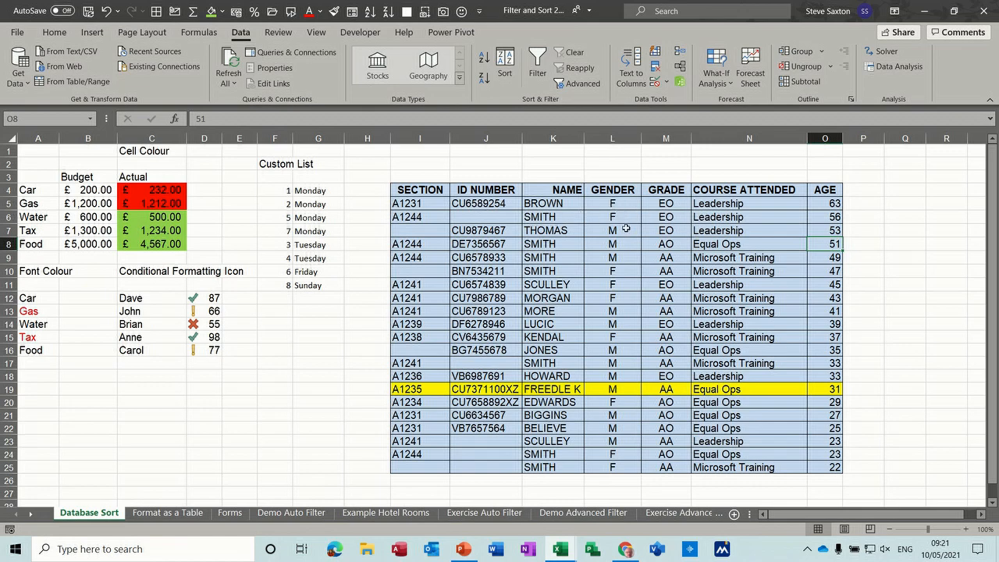
# Sort the GENDER range L4:L25 from A to Z, expanding the selection to include the adjacent columns
pyautogui.moveTo(603, 190); pyautogui.dragTo(616, 462)
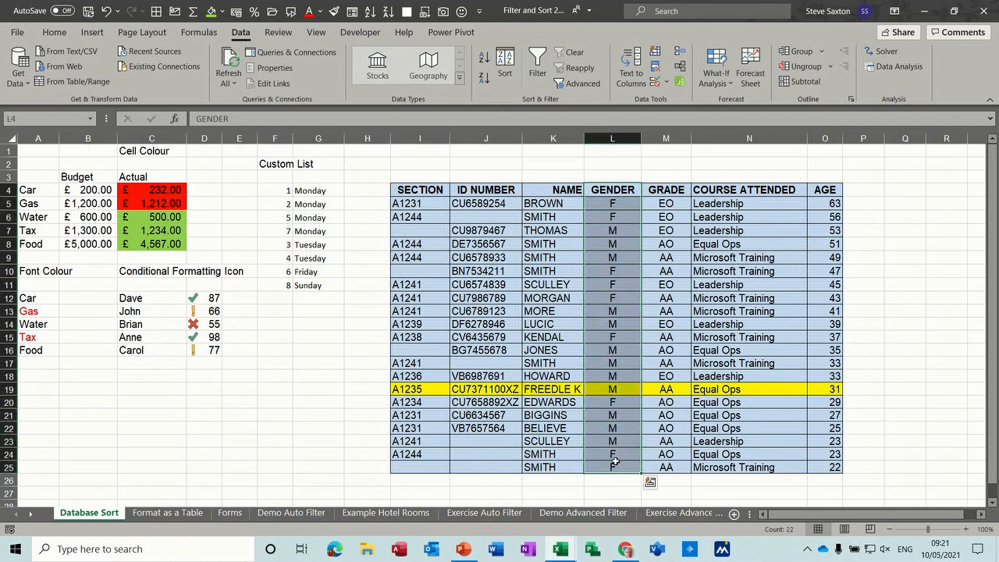
pyautogui.click(484, 59)
pyautogui.moveTo(444, 278); pyautogui.dragTo(617, 207)
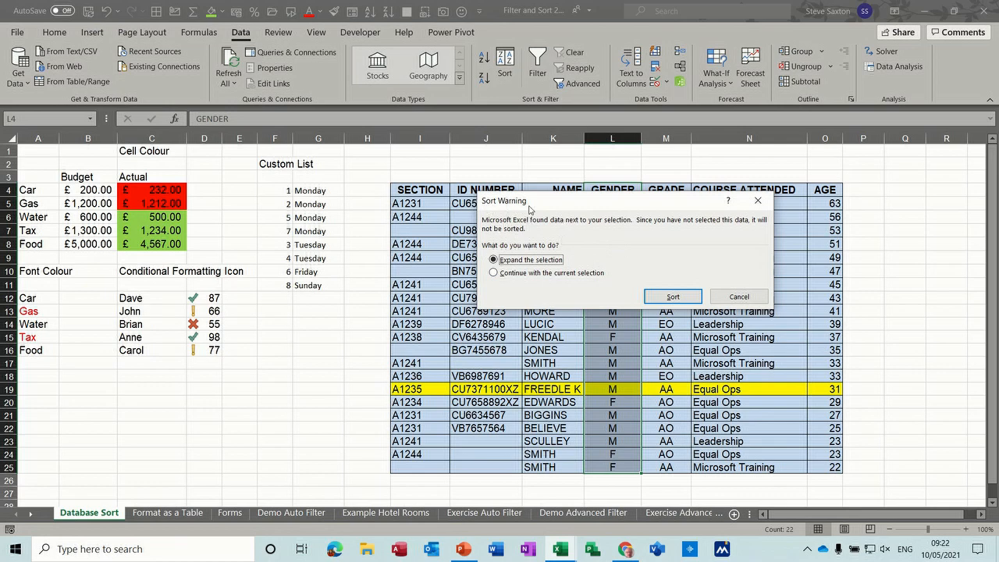
pyautogui.click(672, 298)
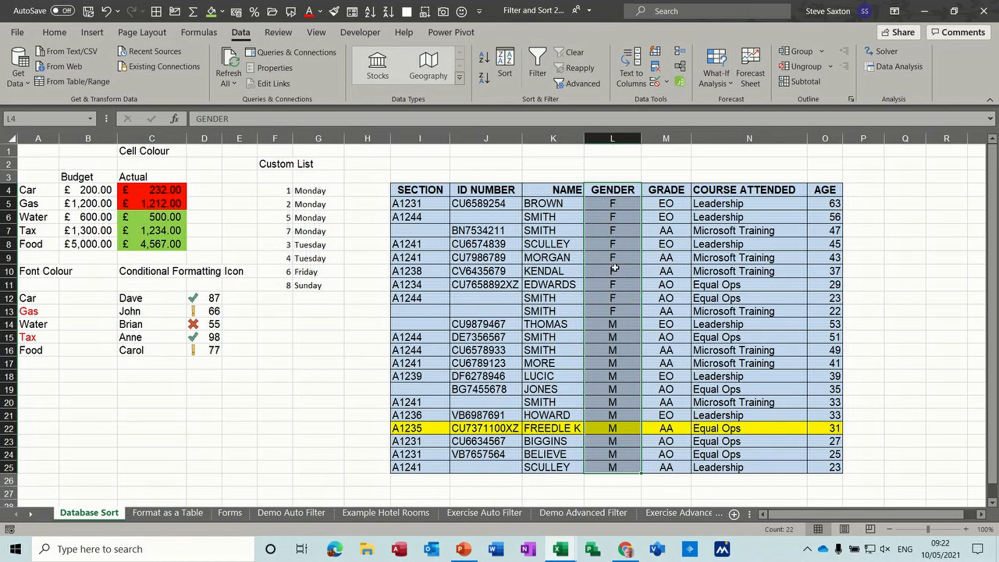
pyautogui.click(614, 270)
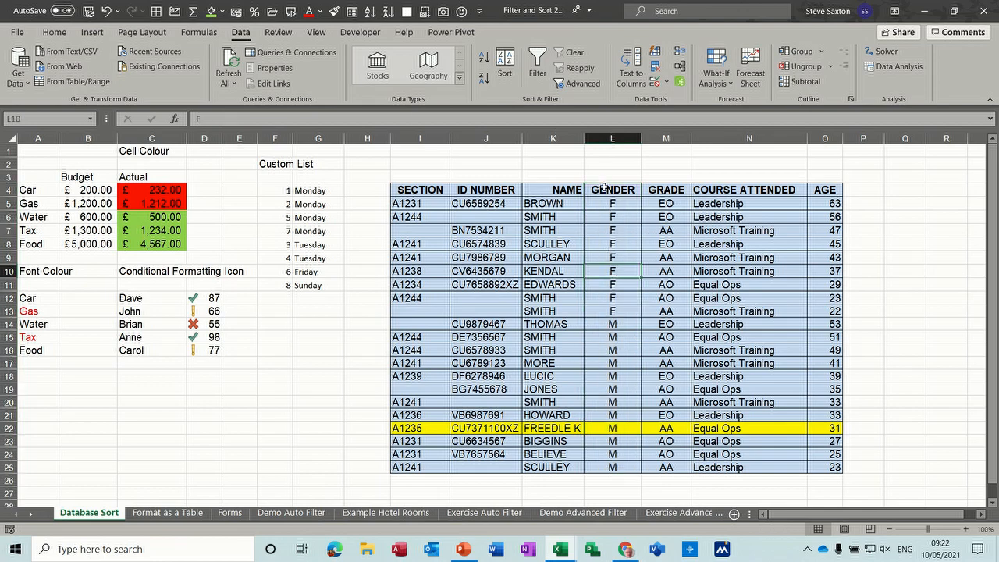
# Try sorting the entire column L on its own from A to Z, and undo that sort
pyautogui.moveTo(605, 188); pyautogui.dragTo(617, 466)
pyautogui.click(601, 309)
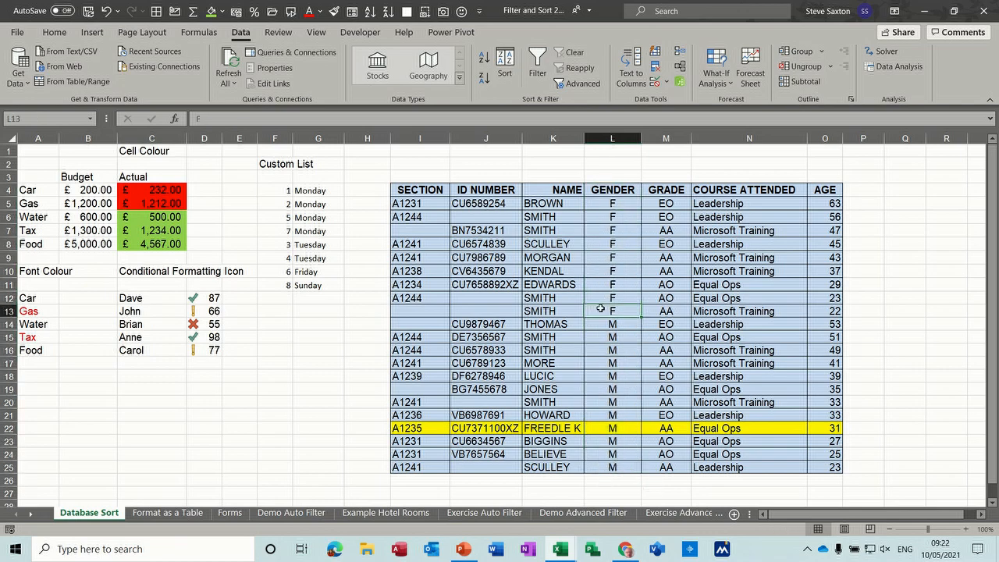
pyautogui.click(602, 139)
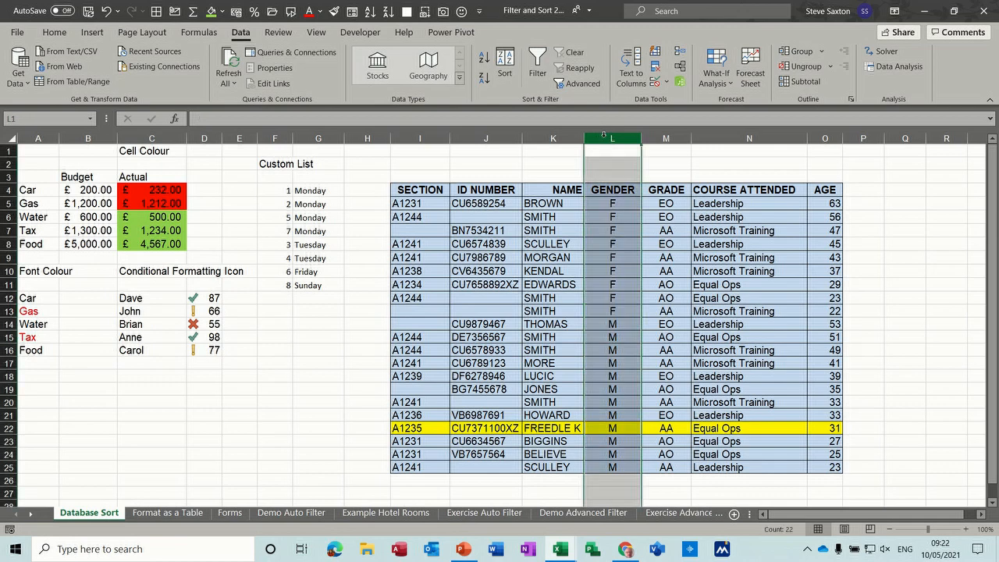
pyautogui.click(483, 62)
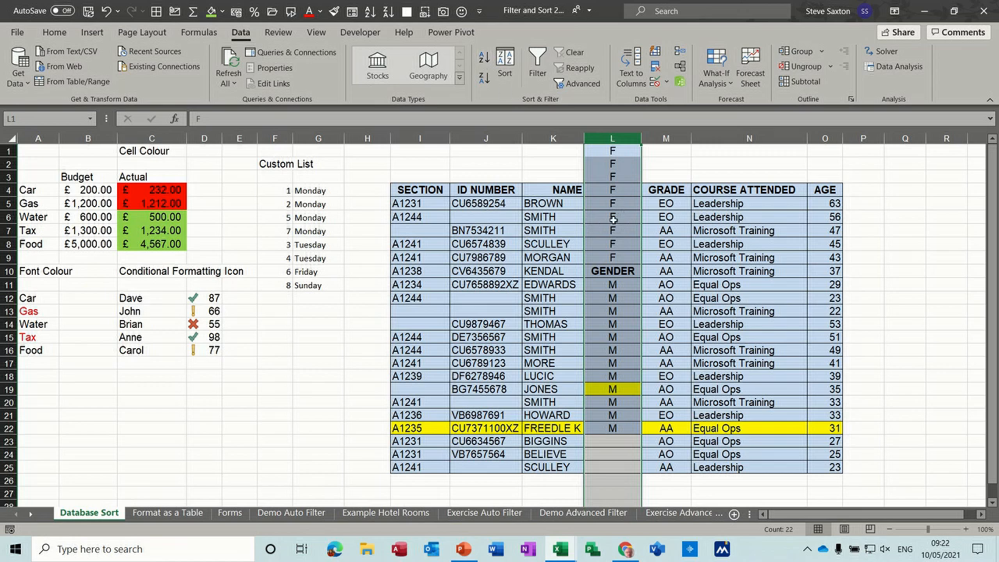
pyautogui.hotkey('ctrl', 'z')
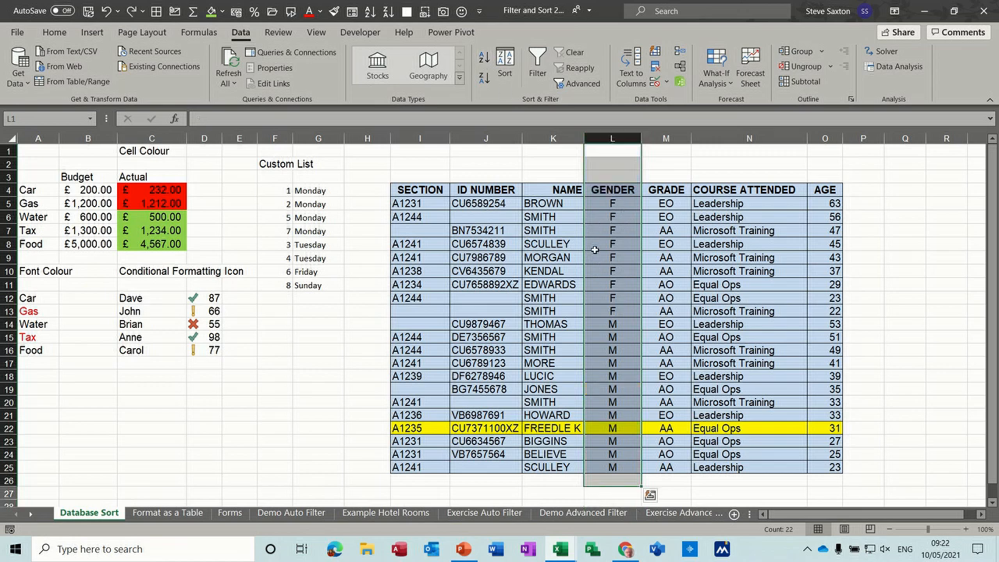
pyautogui.click(617, 243)
pyautogui.moveTo(608, 192); pyautogui.dragTo(611, 460)
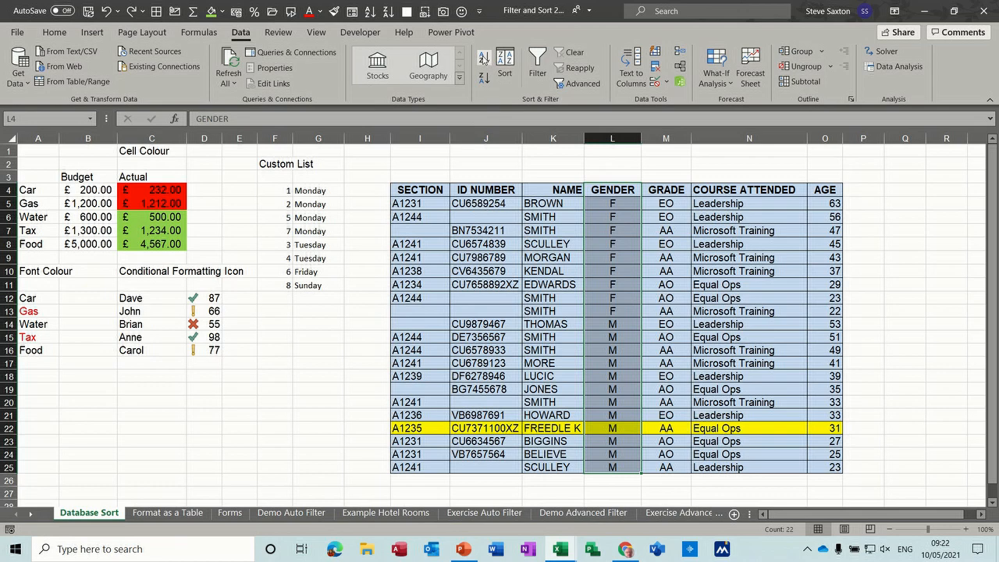
pyautogui.click(484, 59)
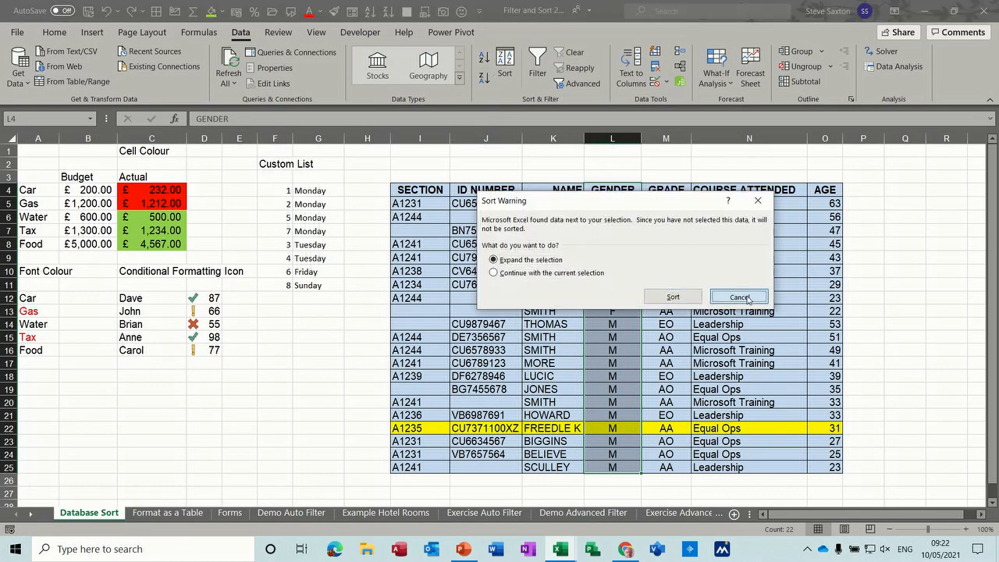
pyautogui.click(673, 297)
# Sort the table by the GENDER column from Z to A
pyautogui.click(609, 259)
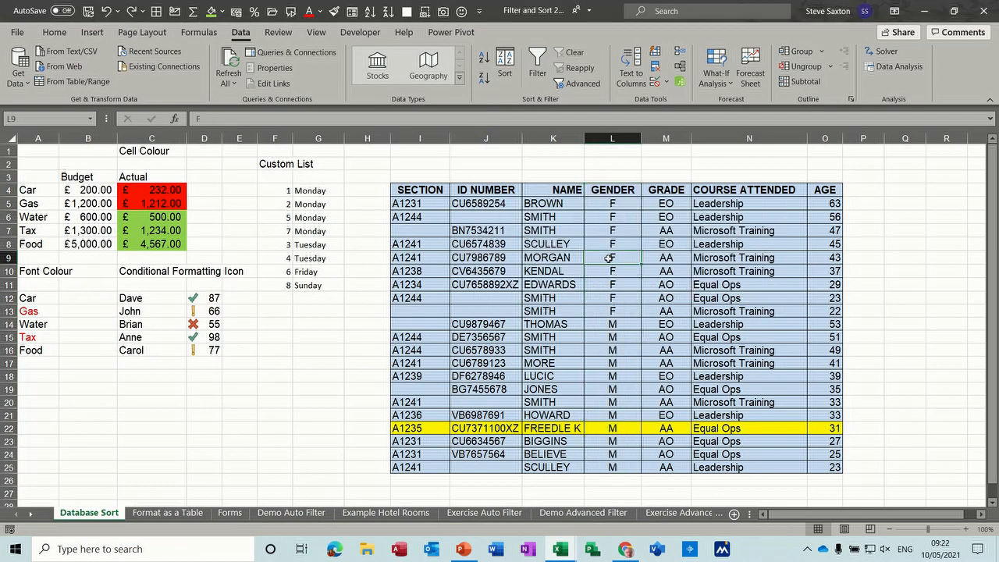
pyautogui.click(484, 80)
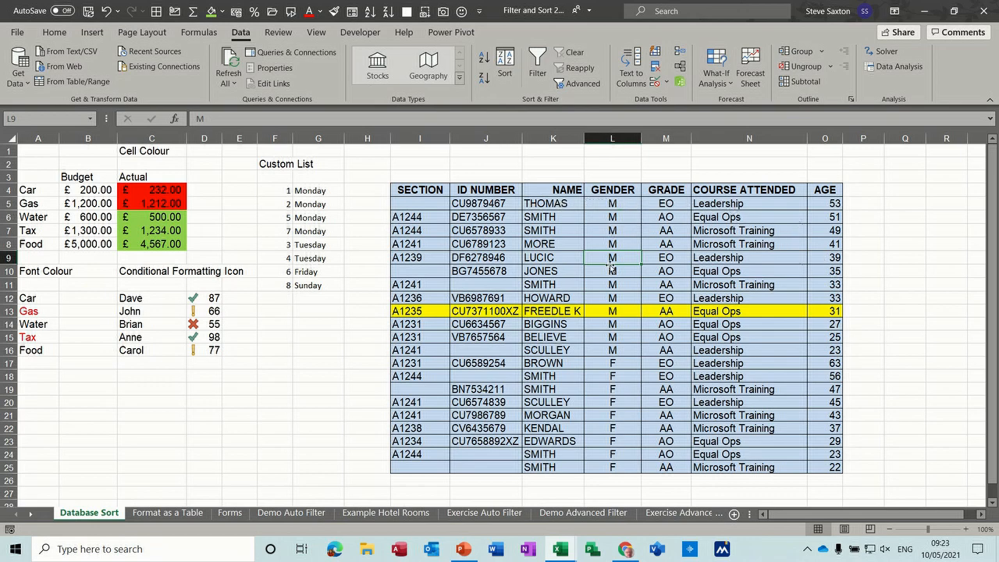
# Order the names within each gender by sorting the table by NAME from A to Z and by GENDER from A to Z
pyautogui.click(553, 243)
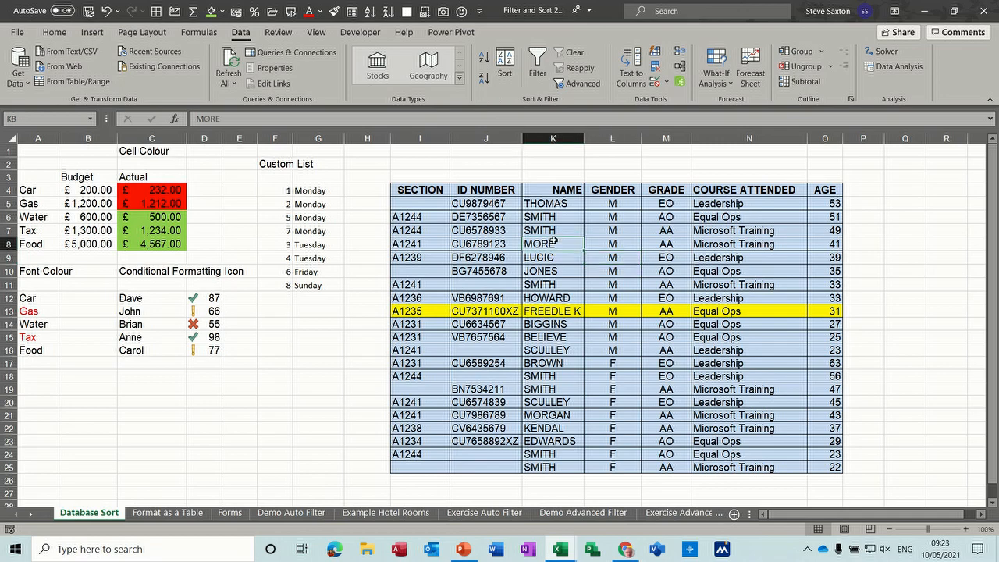
pyautogui.click(484, 57)
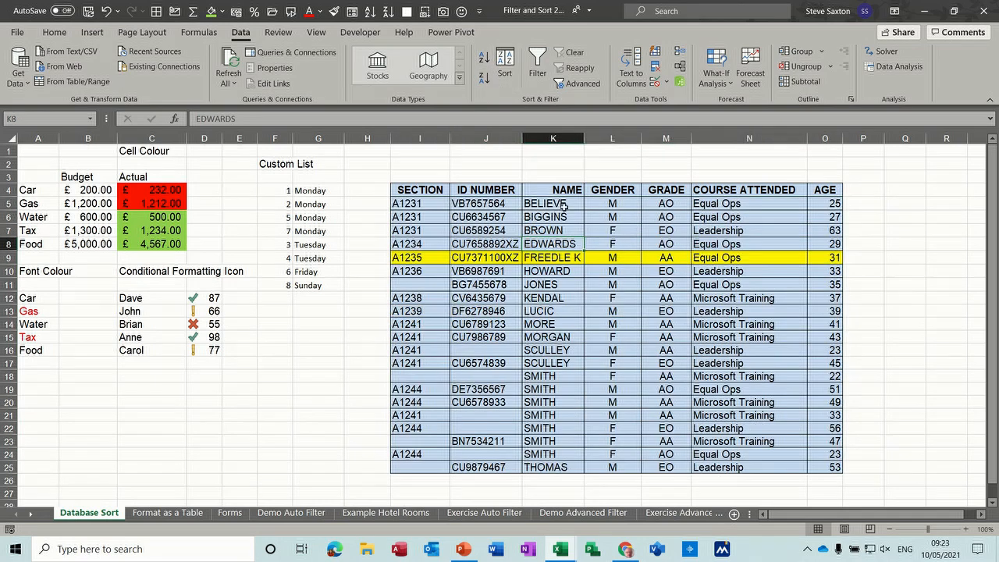
pyautogui.click(600, 245)
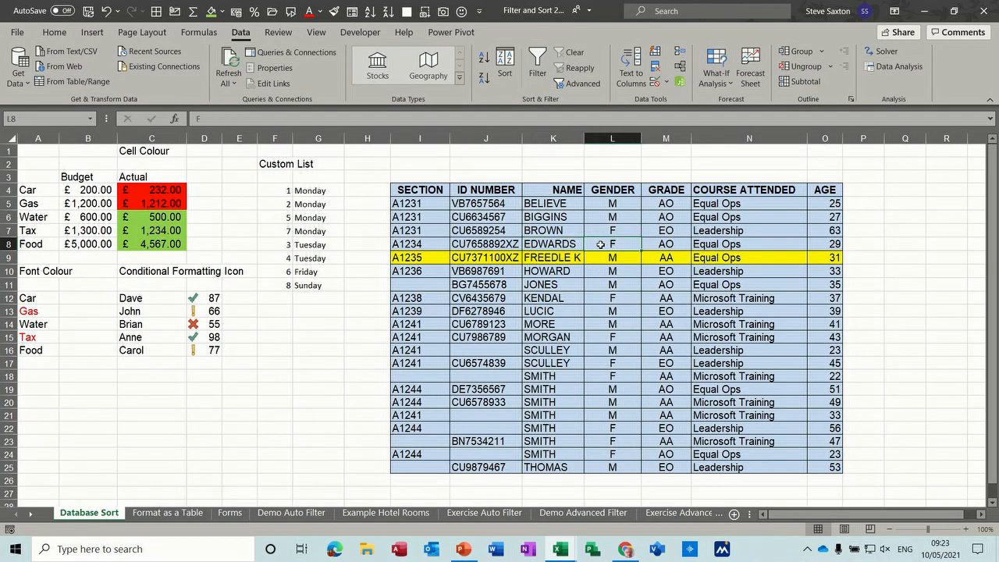
pyautogui.click(484, 57)
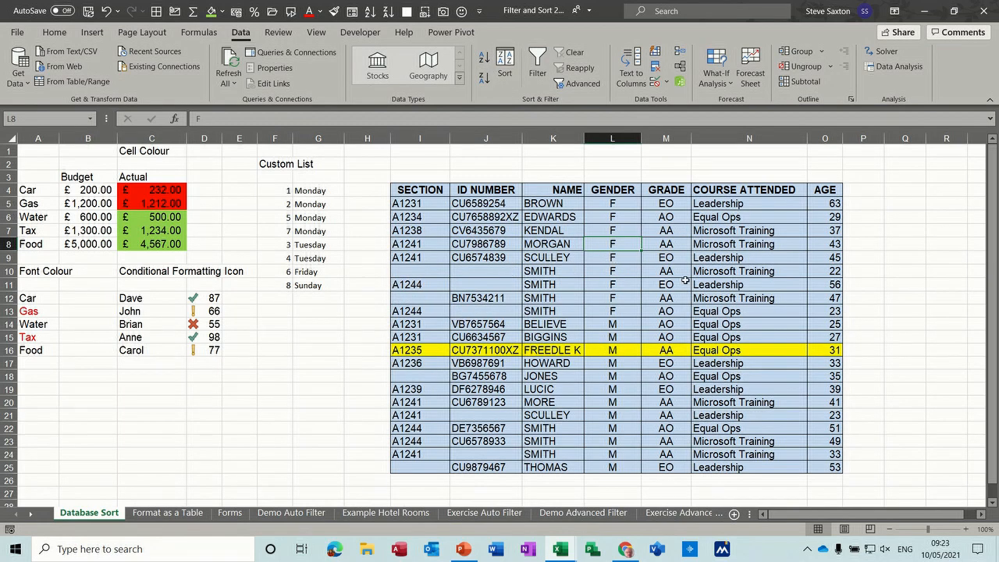
# Start a custom sort of the staff table with NAME as the first level, on Cell Values, ordered A to Z
pyautogui.click(505, 63)
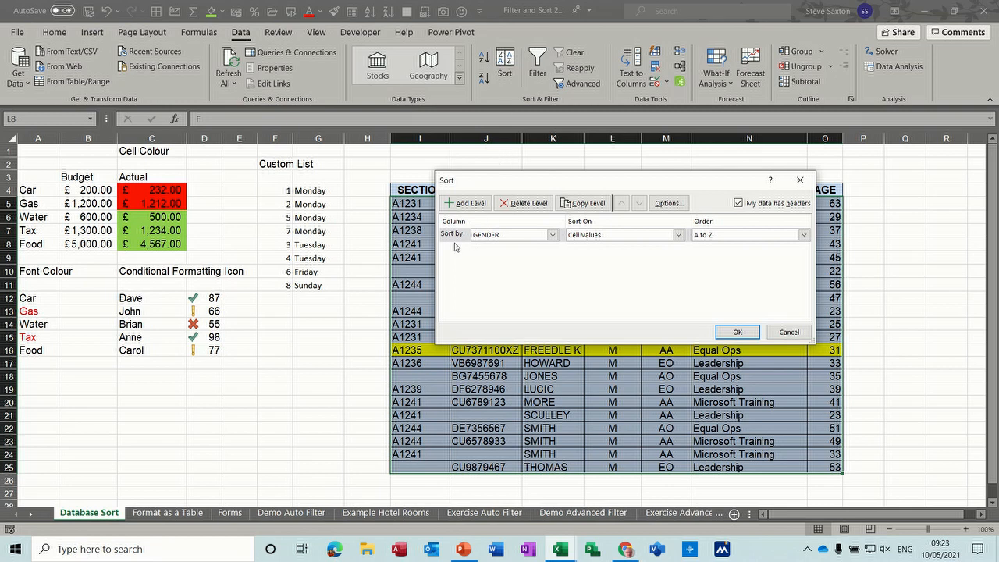
pyautogui.moveTo(586, 186); pyautogui.dragTo(593, 258)
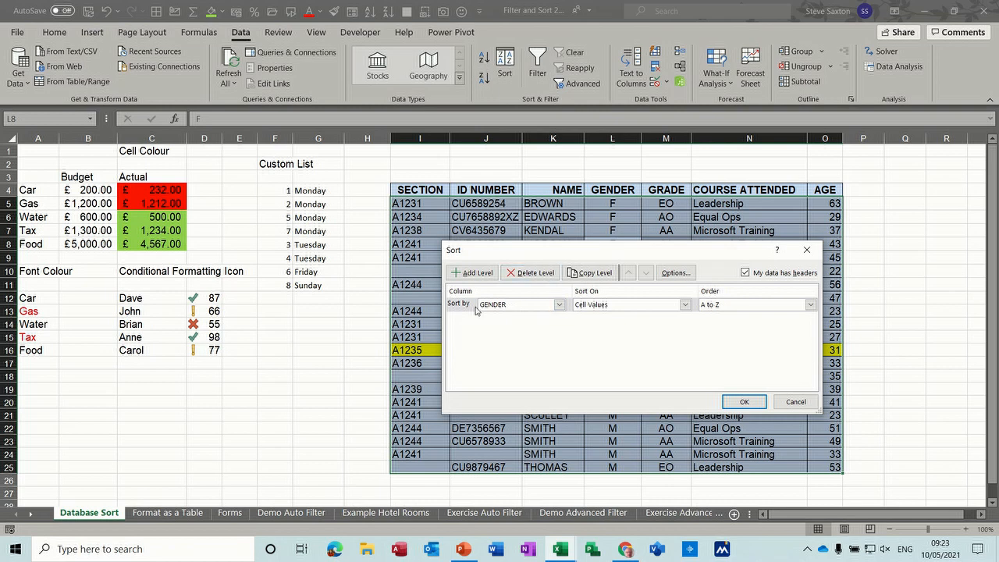
pyautogui.click(559, 305)
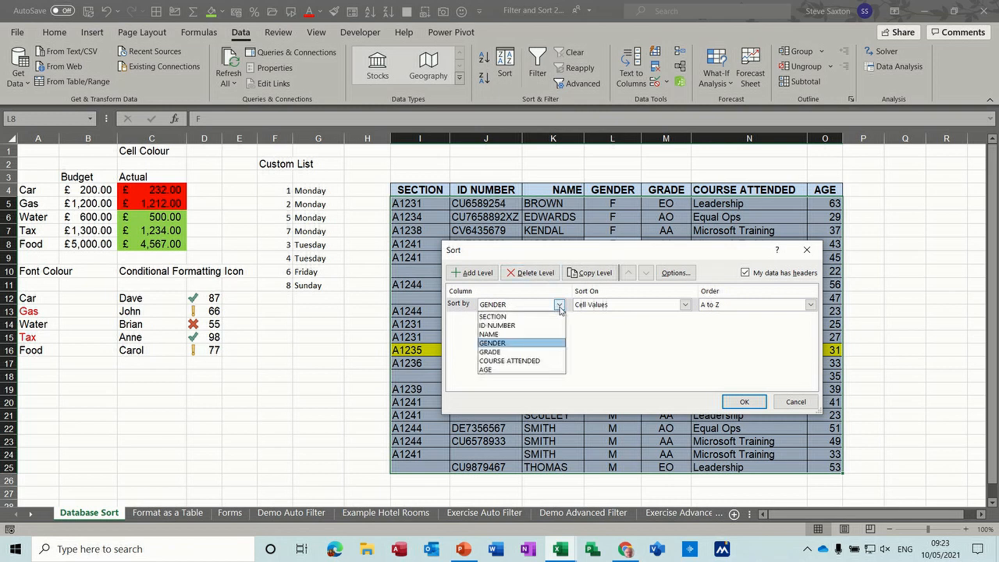
pyautogui.click(532, 335)
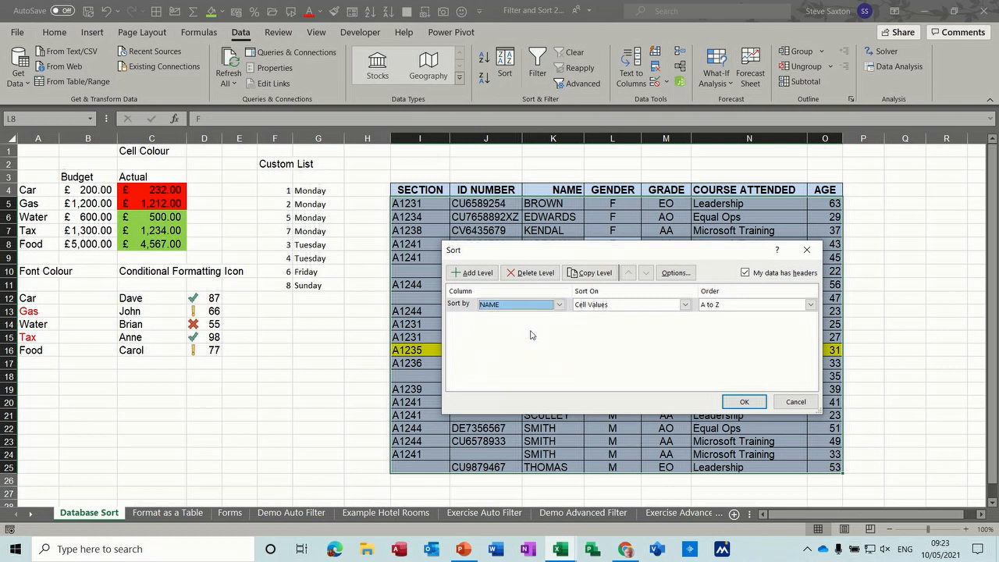
pyautogui.click(686, 305)
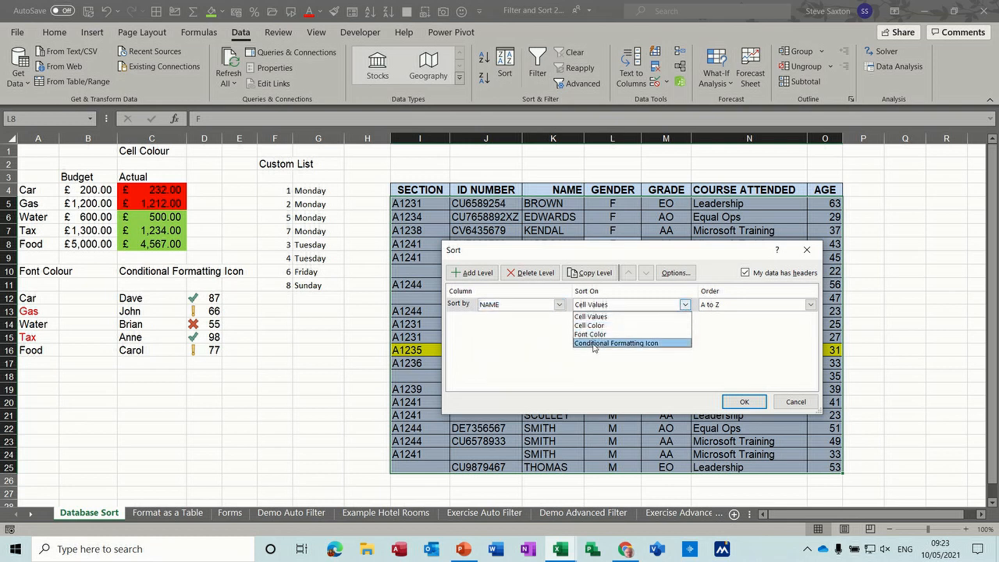
pyautogui.click(686, 305)
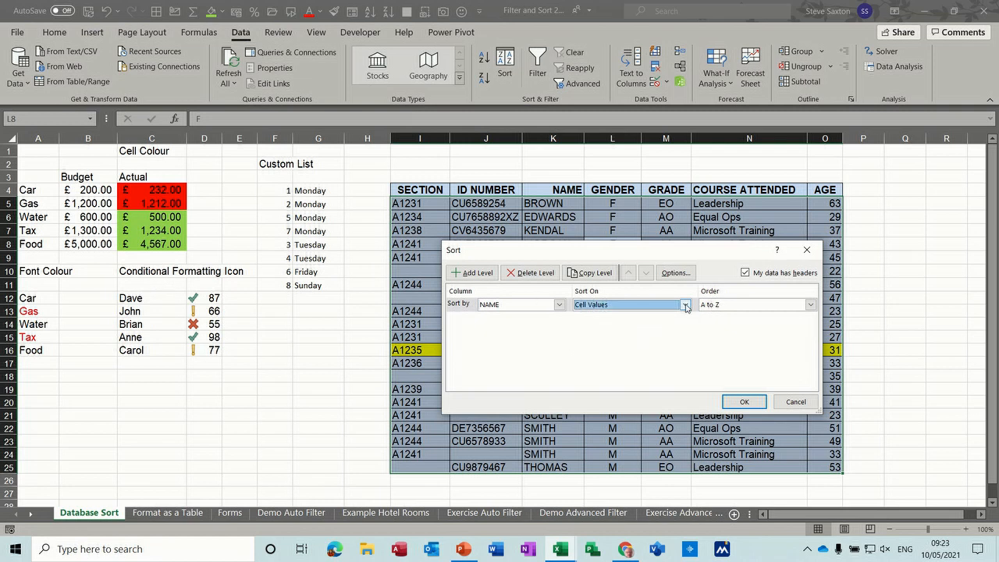
pyautogui.click(811, 305)
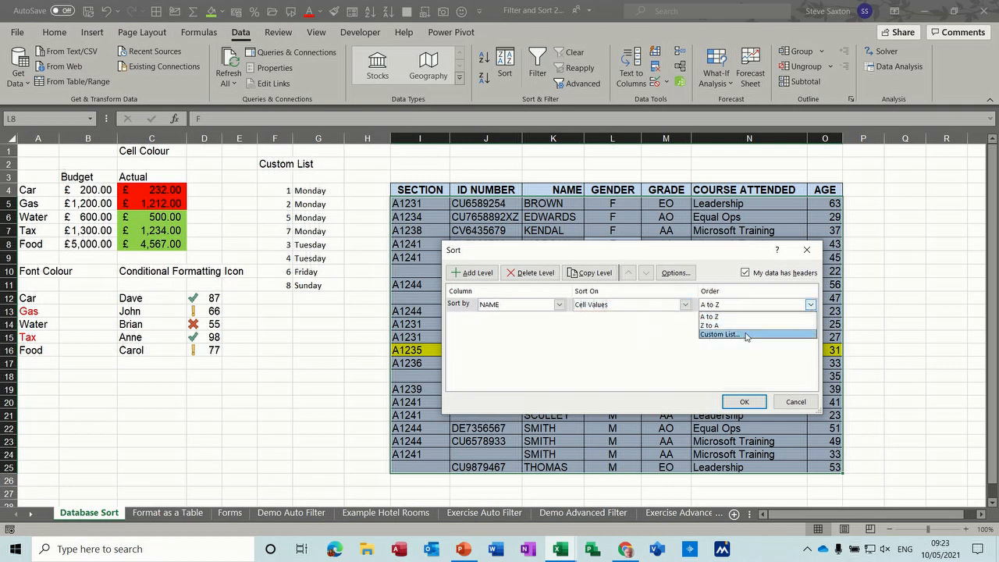
pyautogui.click(730, 317)
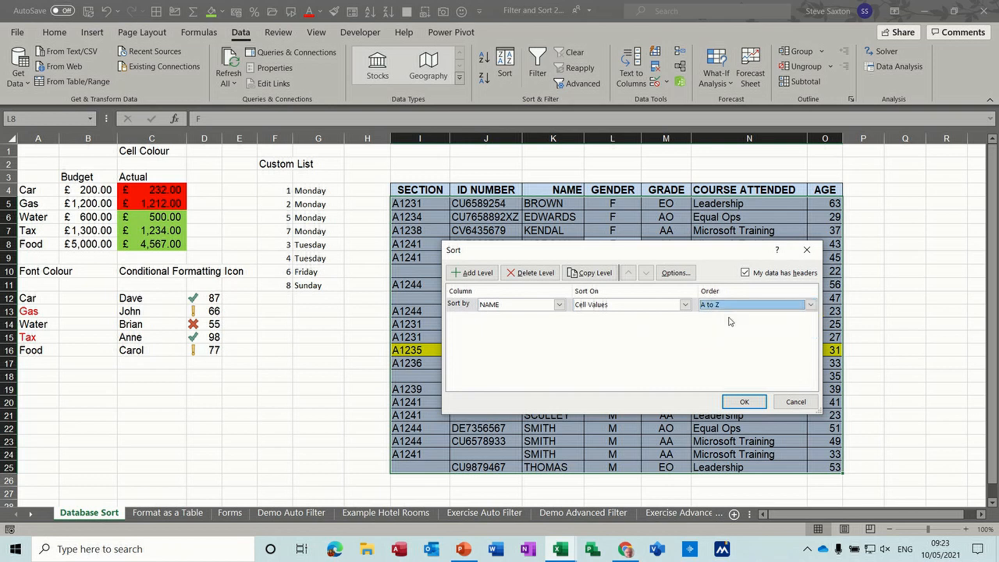
# Add GENDER and GRADE as the second and third sort levels, both on cell values from A to Z
pyautogui.click(476, 274)
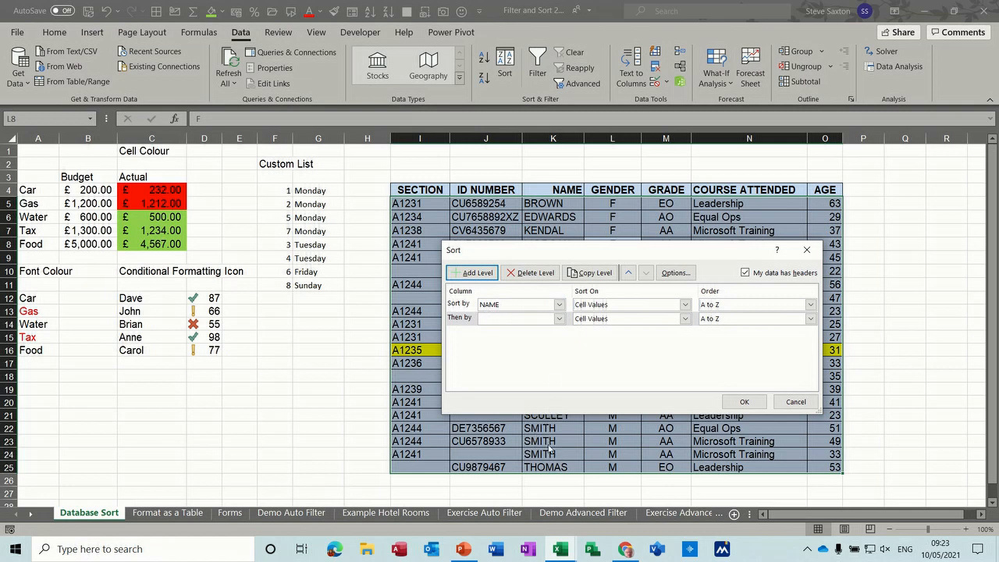
pyautogui.click(559, 320)
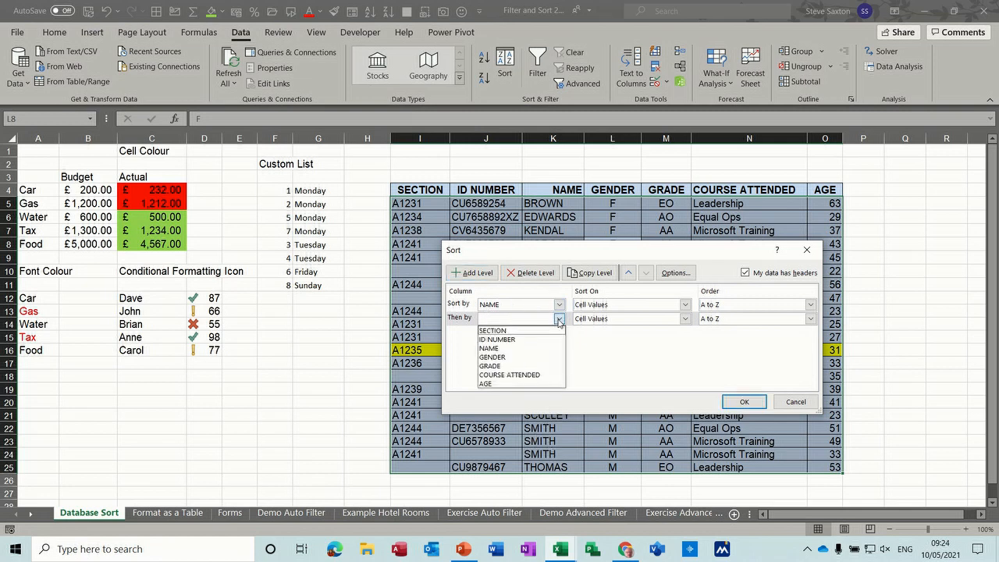
pyautogui.click(529, 356)
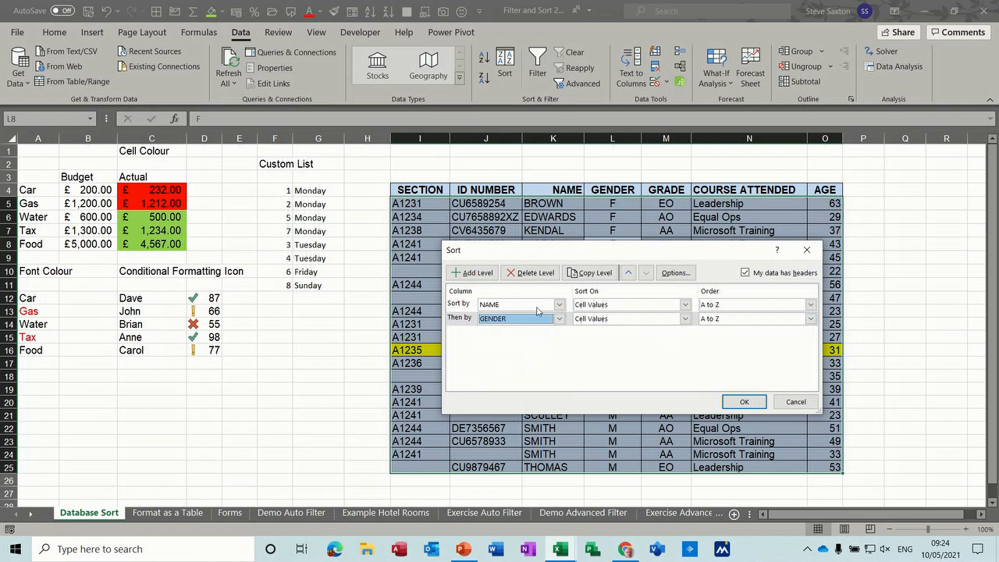
pyautogui.click(484, 277)
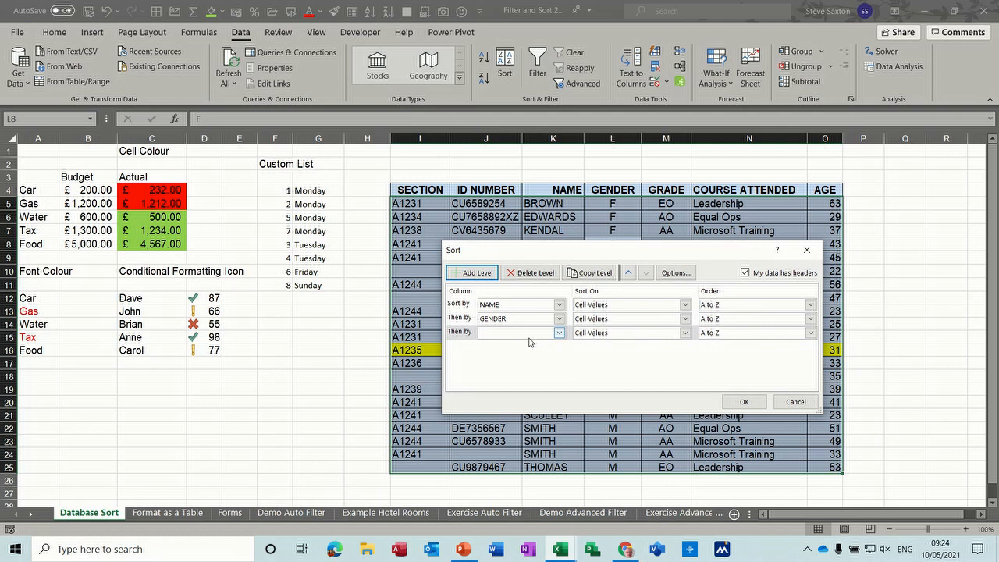
pyautogui.click(559, 333)
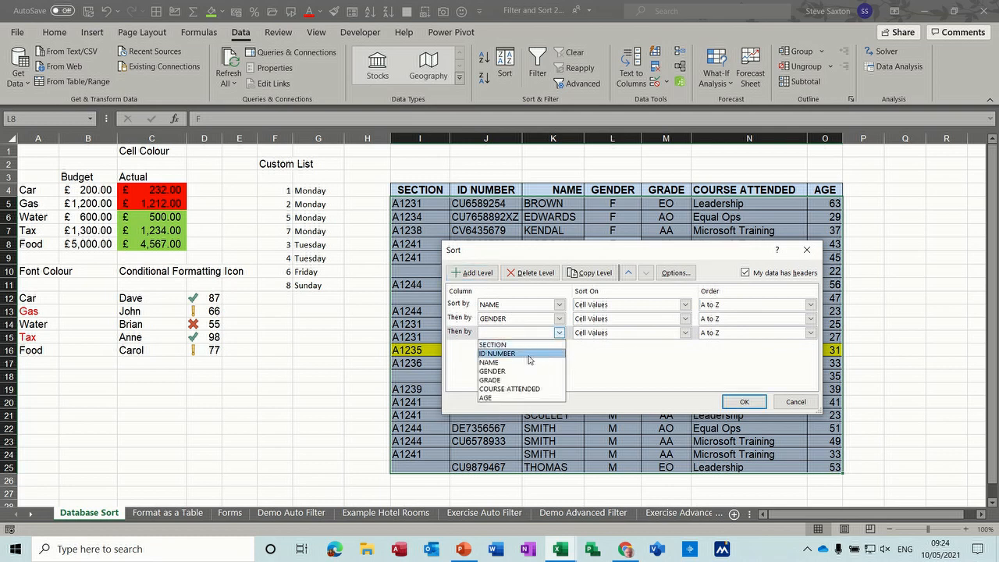
pyautogui.click(509, 380)
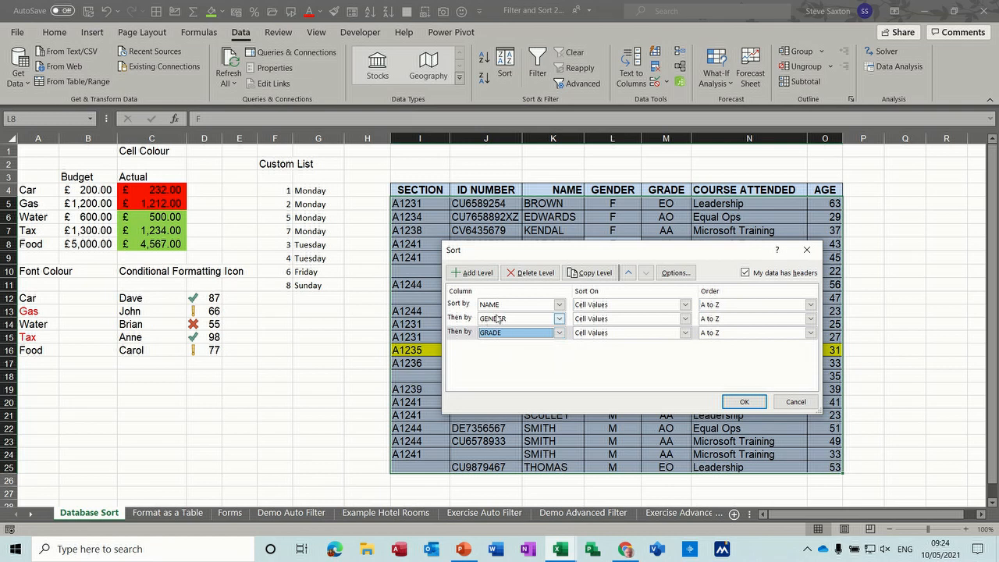
# Add COURSE ATTENDED (A to Z) and AGE (Smallest to Largest) as further sort levels and apply the sort
pyautogui.click(472, 275)
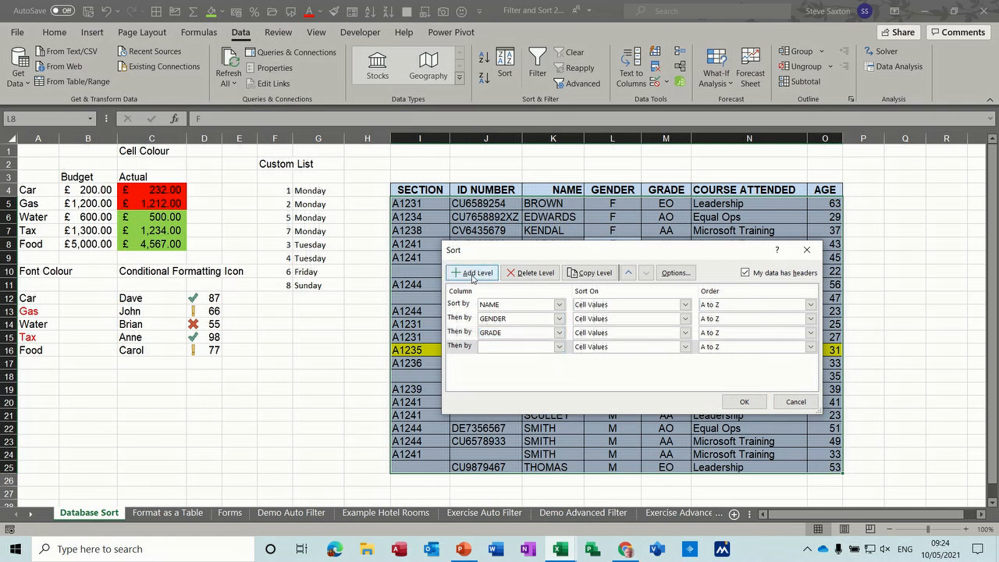
pyautogui.click(559, 347)
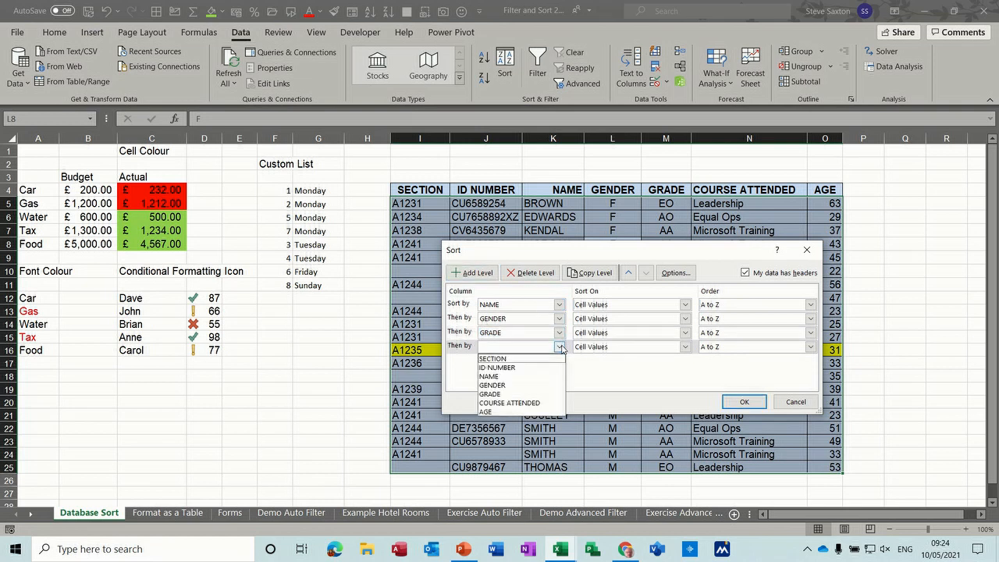
pyautogui.click(515, 403)
pyautogui.click(475, 273)
pyautogui.click(559, 361)
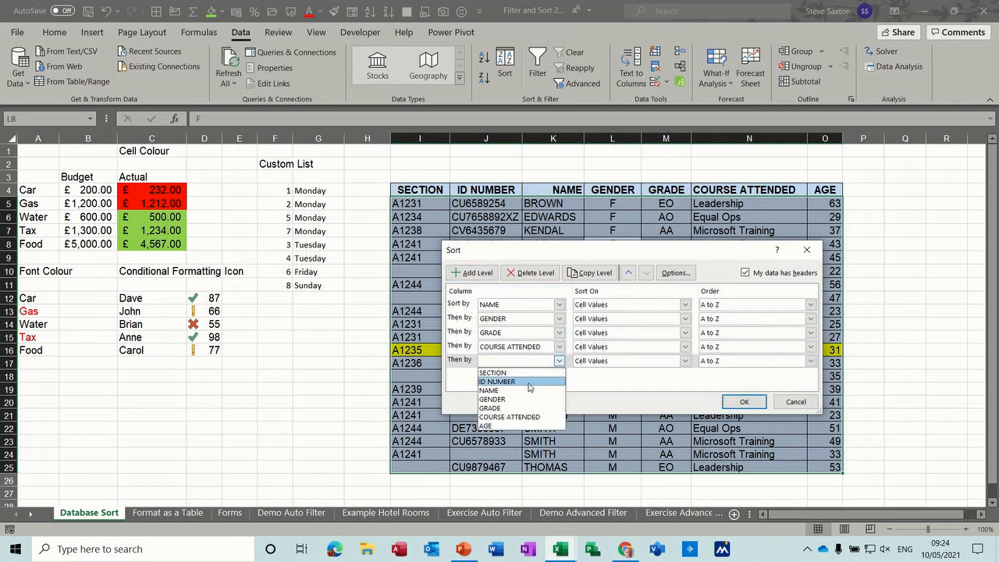
pyautogui.click(499, 425)
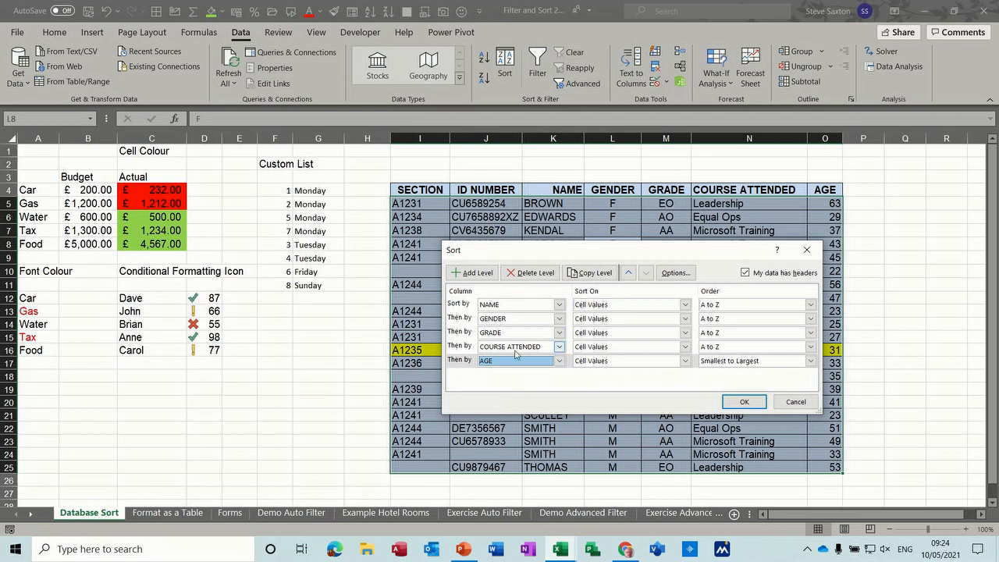
pyautogui.click(745, 402)
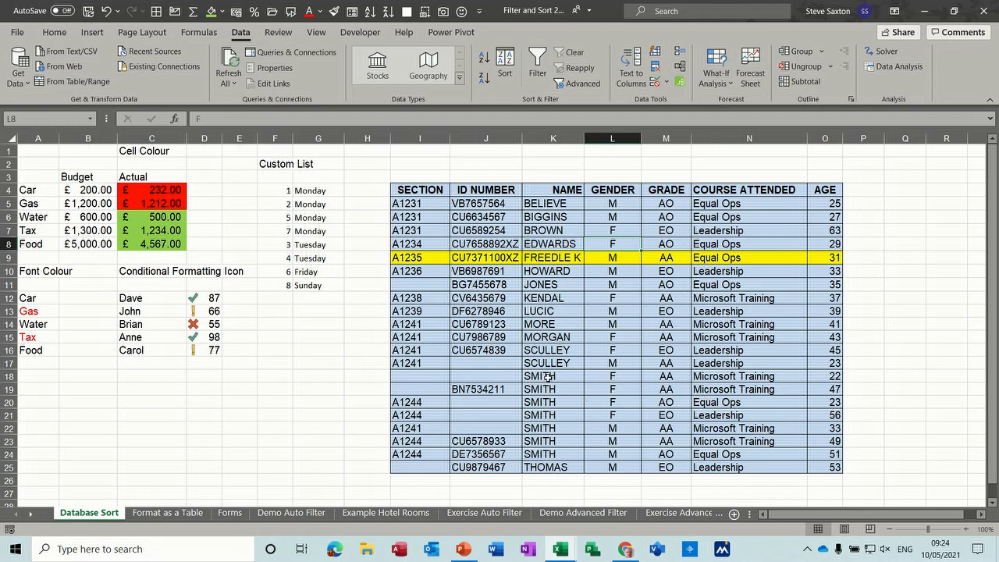
# Fill the identical surnames in K18:K24 and the F genders in L18:L21 with green
pyautogui.moveTo(547, 376); pyautogui.dragTo(554, 450)
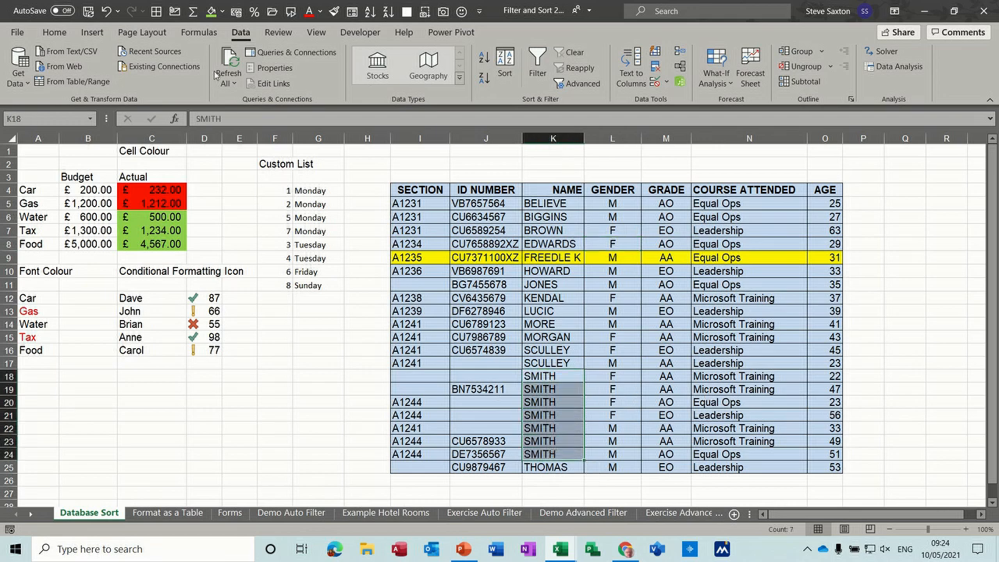
pyautogui.click(211, 11)
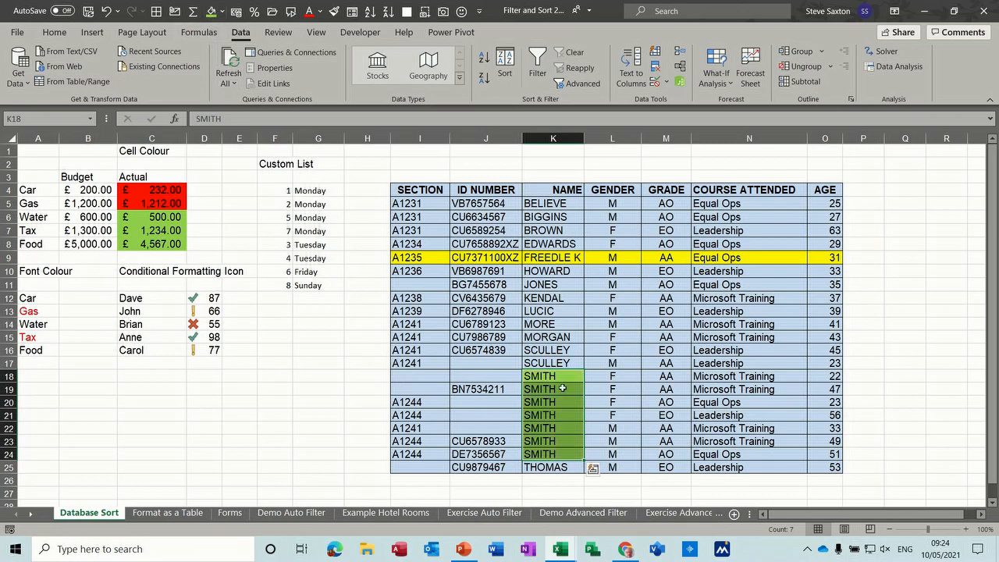
pyautogui.moveTo(595, 376); pyautogui.dragTo(598, 414)
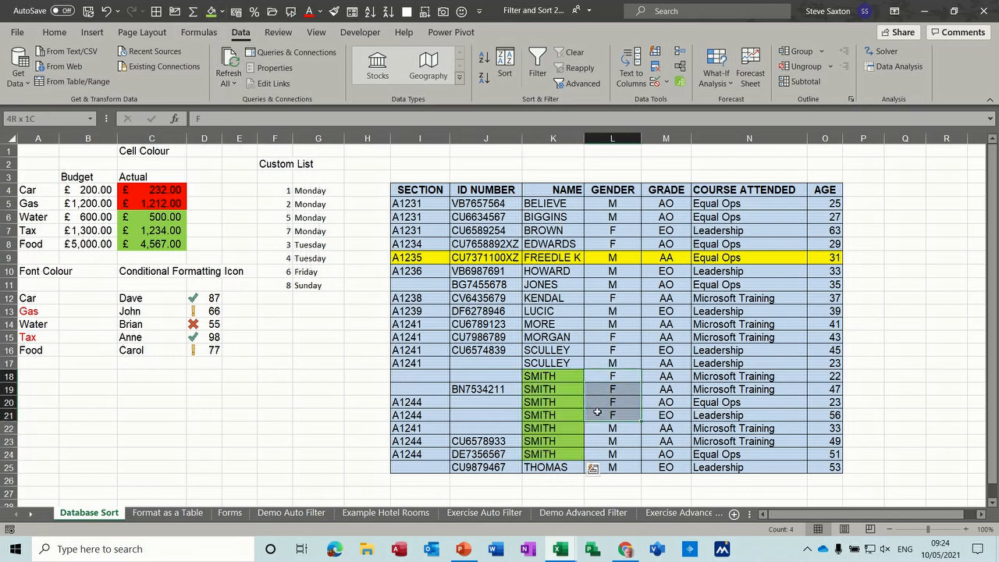
pyautogui.click(211, 10)
# Fill the matching grade and course cells M18:N19 and the age cell O18 with green
pyautogui.moveTo(664, 377); pyautogui.dragTo(709, 388)
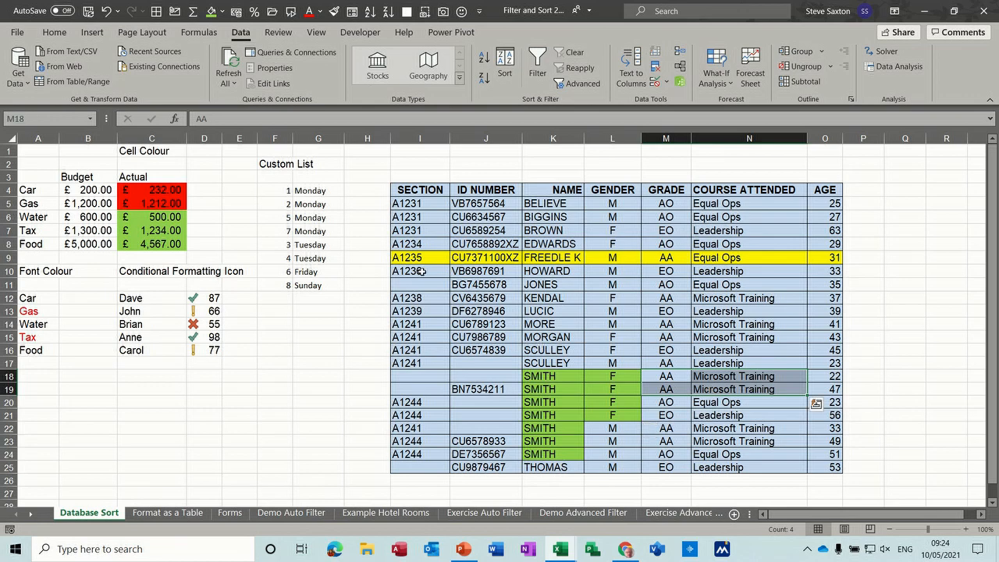
pyautogui.click(211, 11)
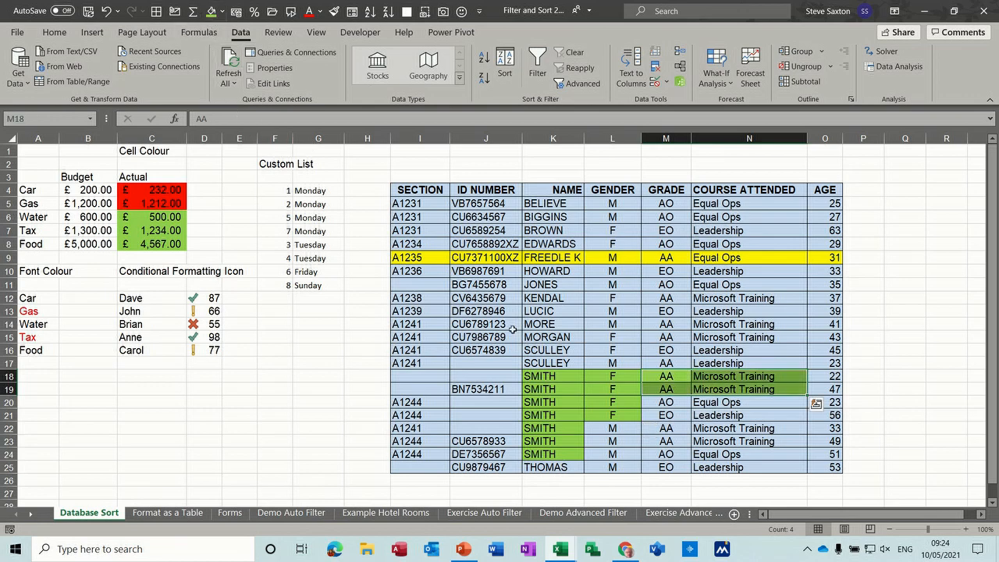
pyautogui.click(828, 376)
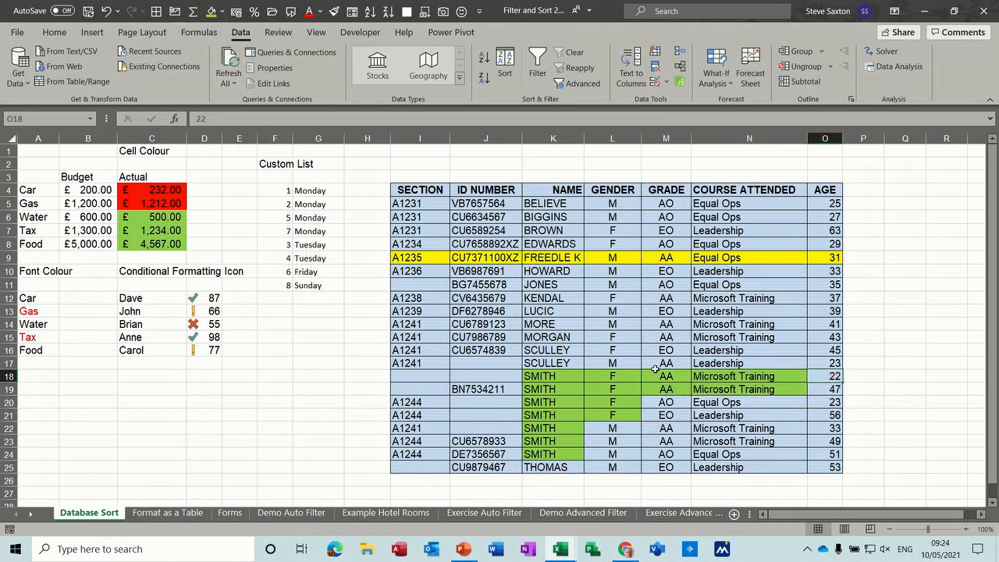
pyautogui.click(209, 13)
# Sort the budget table by the Actual column on Cell Color, with green On Top
pyautogui.click(154, 191)
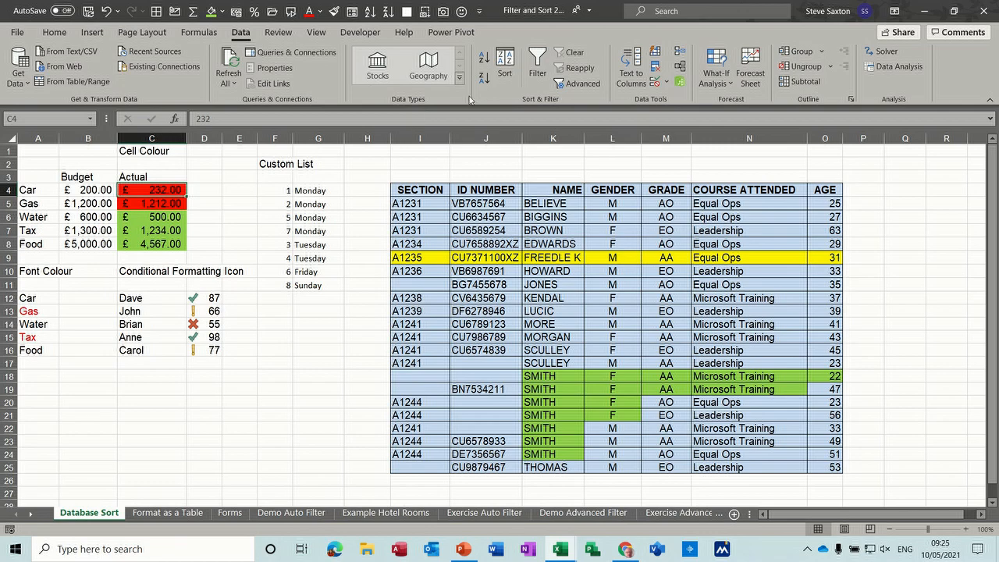
pyautogui.click(506, 69)
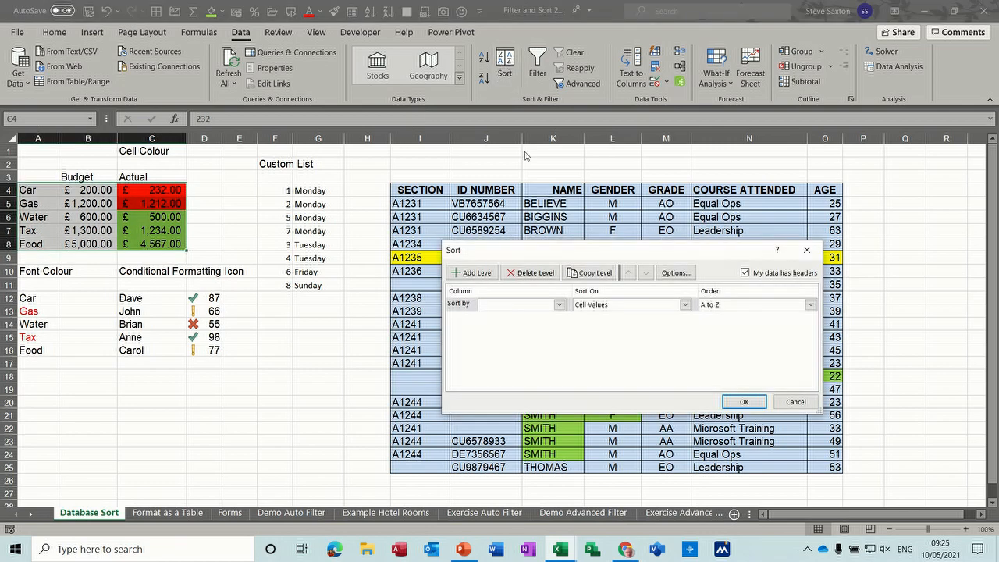
pyautogui.click(560, 305)
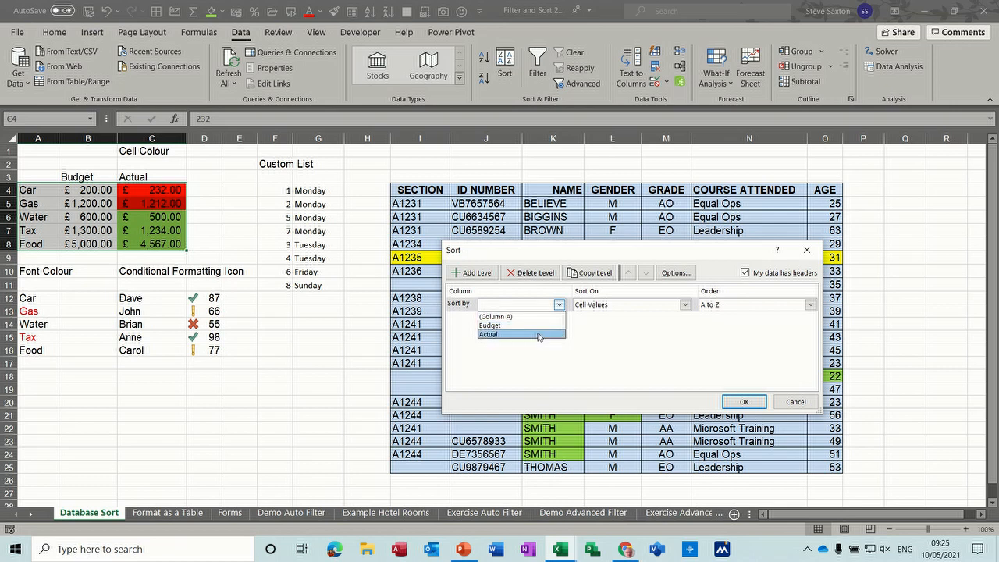
pyautogui.click(538, 334)
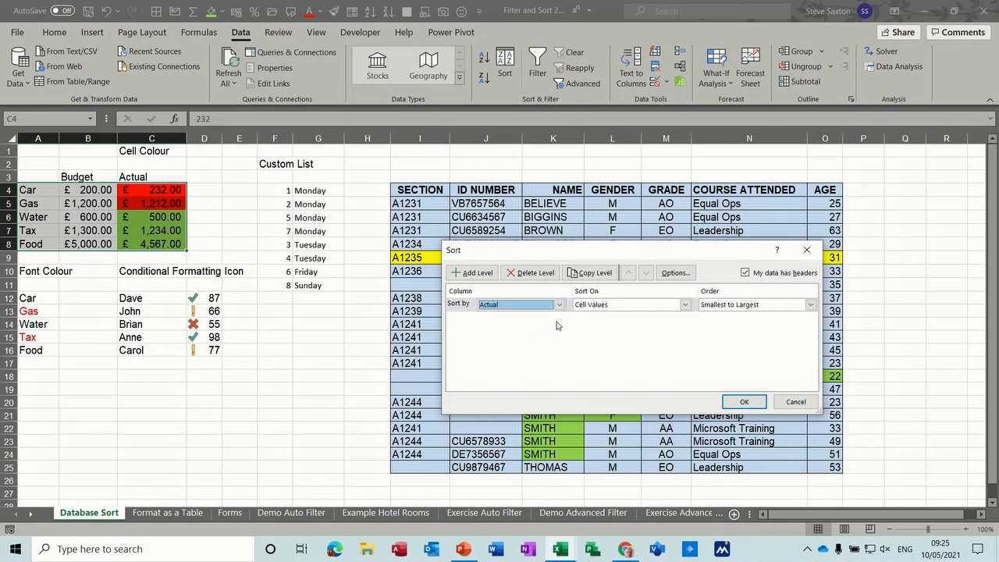
pyautogui.click(684, 306)
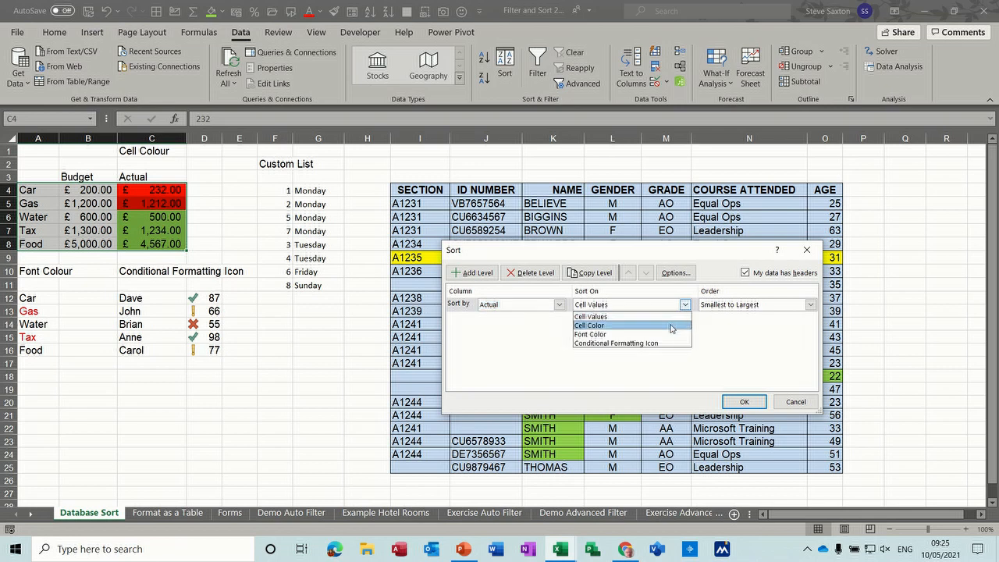
pyautogui.click(670, 326)
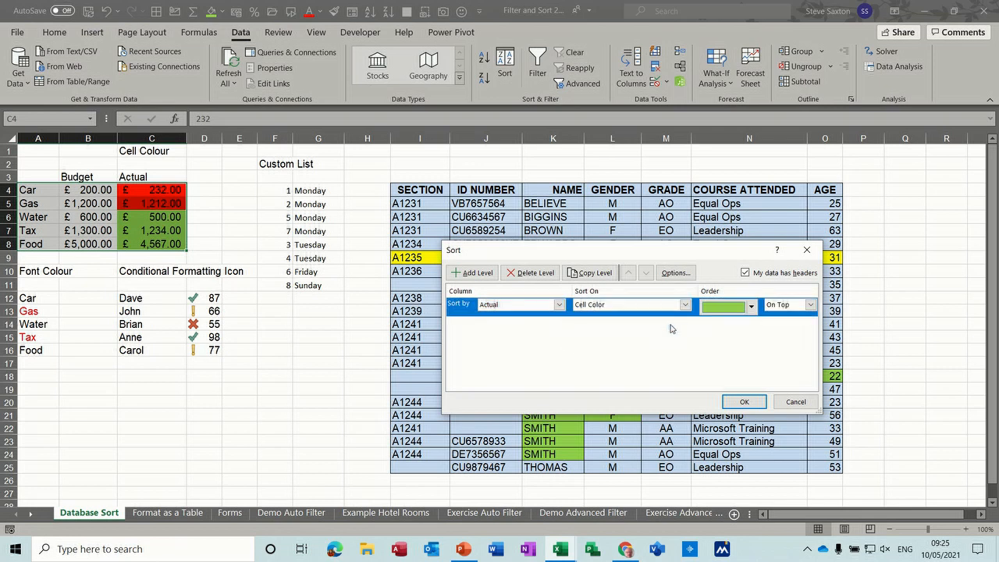
pyautogui.click(752, 307)
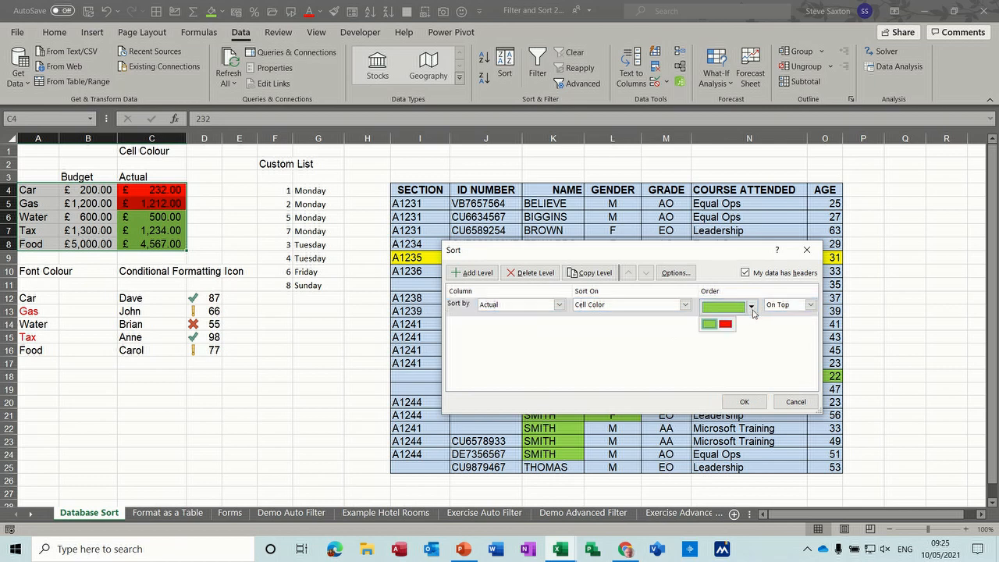
pyautogui.click(710, 324)
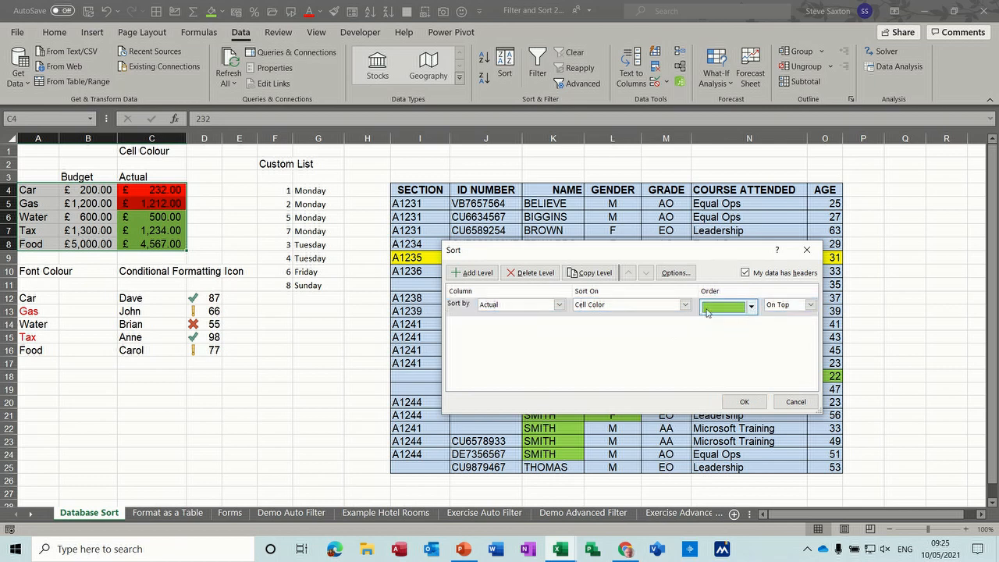
pyautogui.click(742, 402)
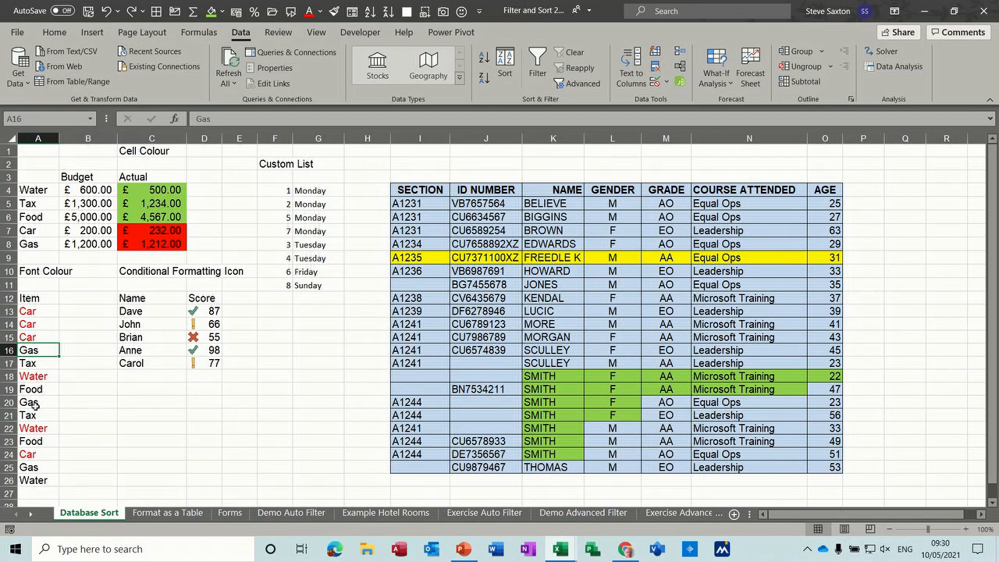
# Sort the Item list in column A on Font Color, with red On Top
pyautogui.click(38, 337)
pyautogui.click(39, 376)
pyautogui.click(39, 424)
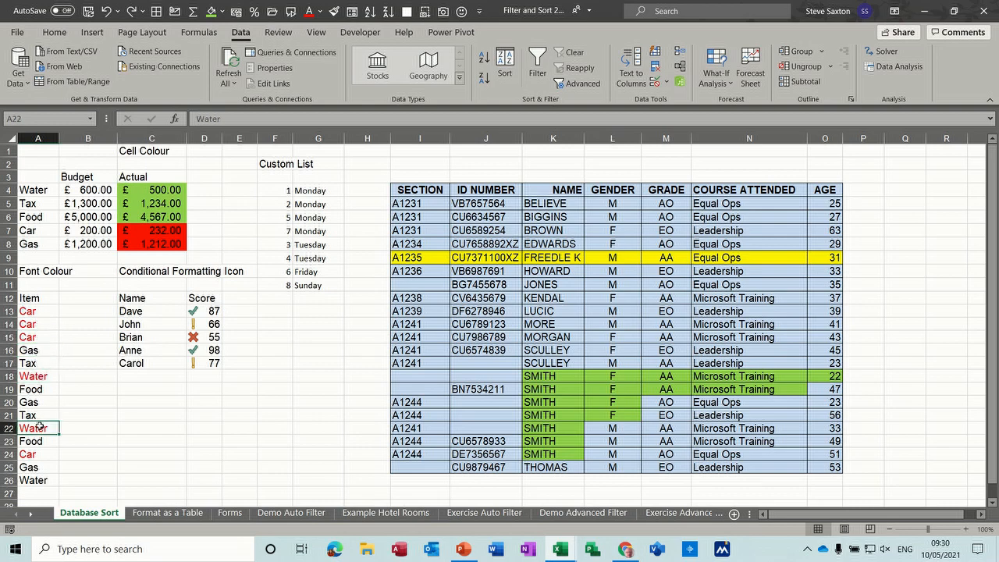
pyautogui.click(34, 374)
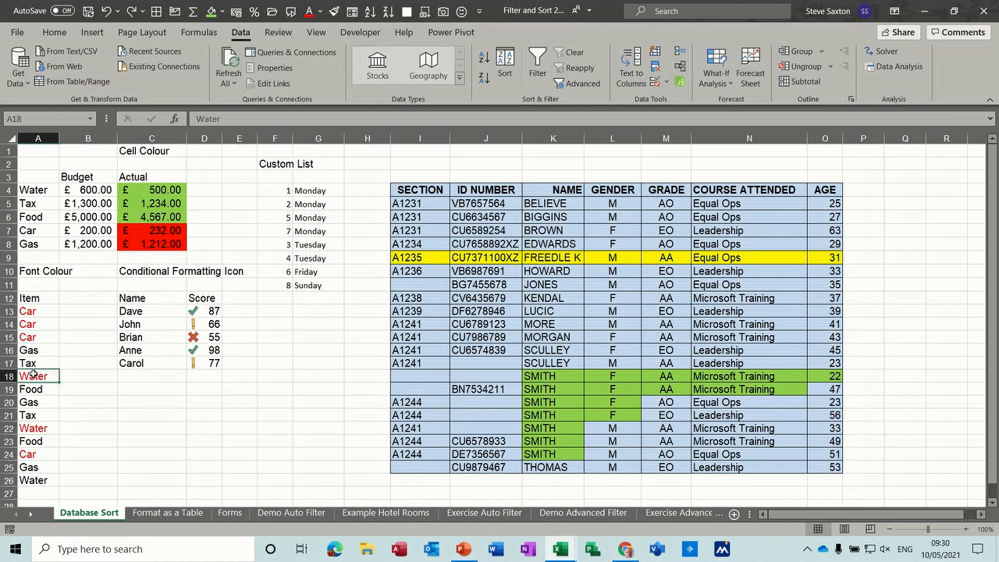
pyautogui.click(506, 71)
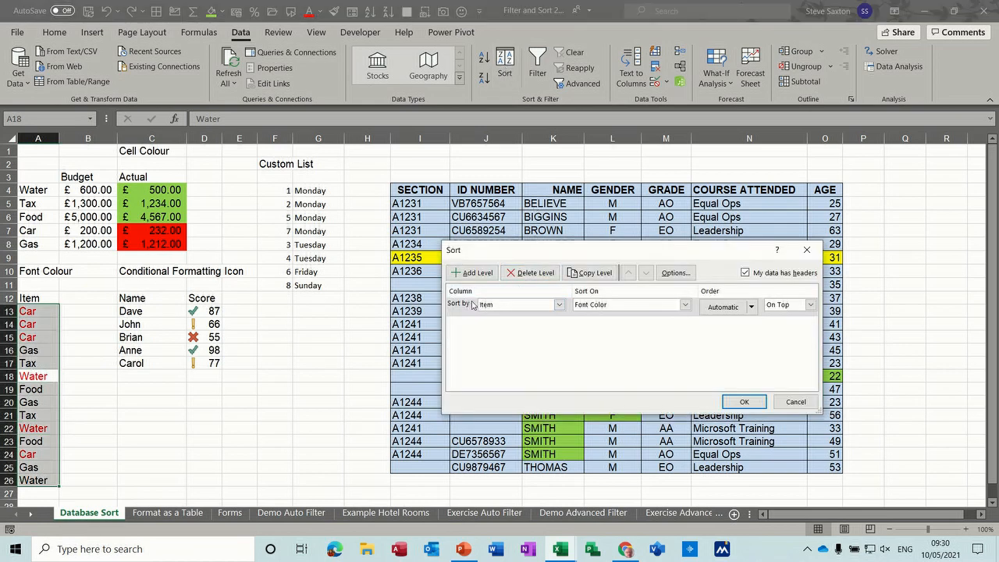
pyautogui.click(752, 308)
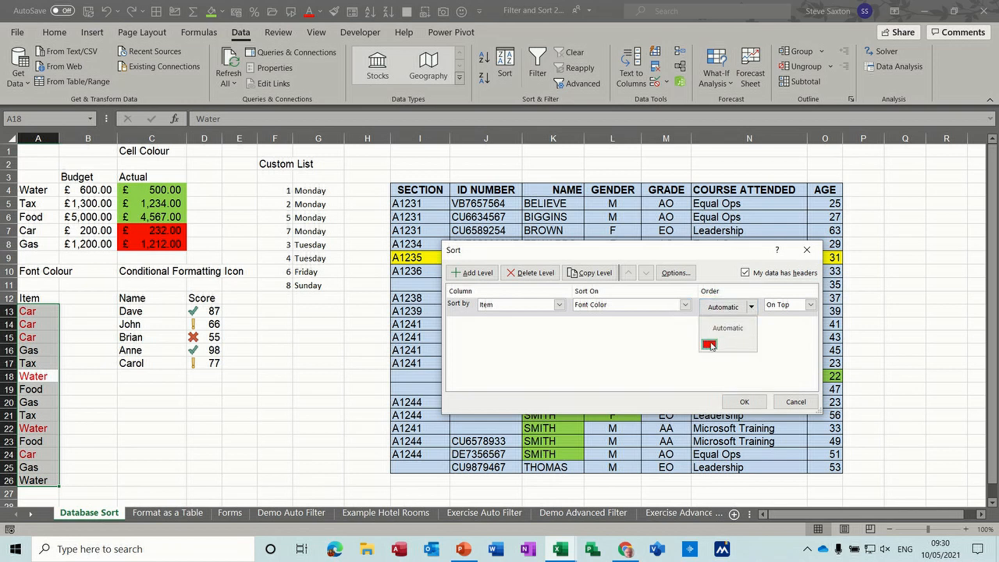
pyautogui.click(710, 346)
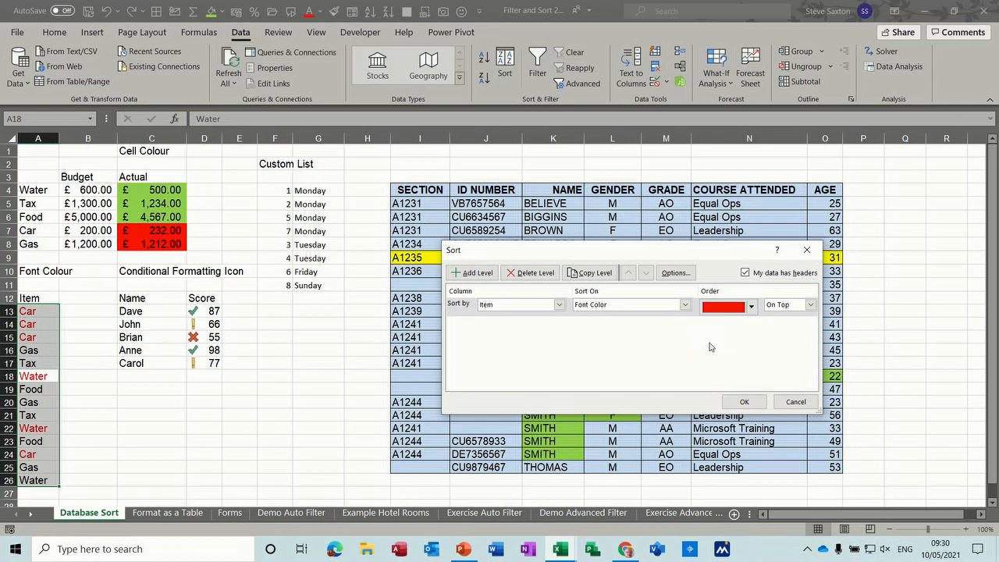
pyautogui.click(814, 309)
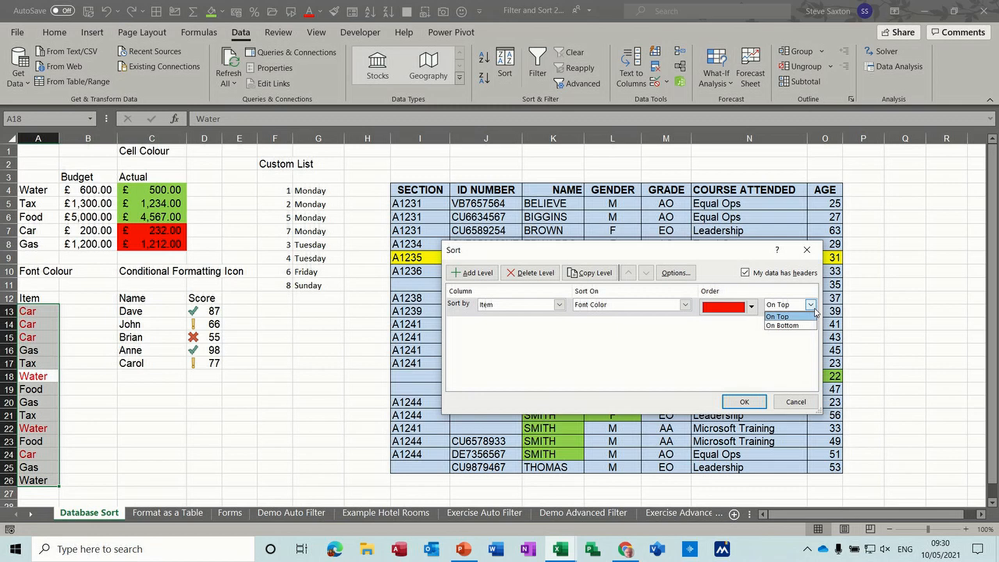
pyautogui.click(815, 307)
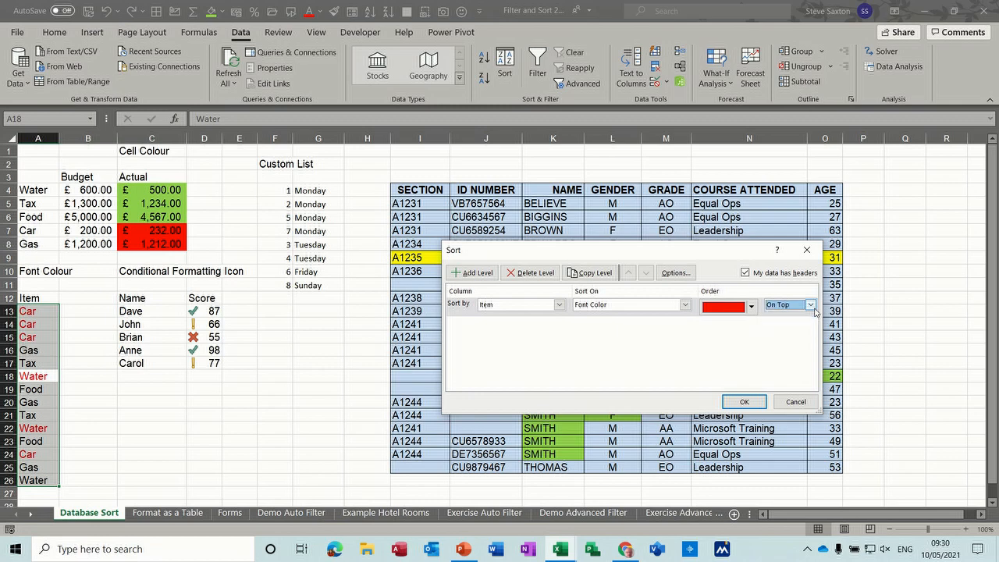
pyautogui.click(744, 402)
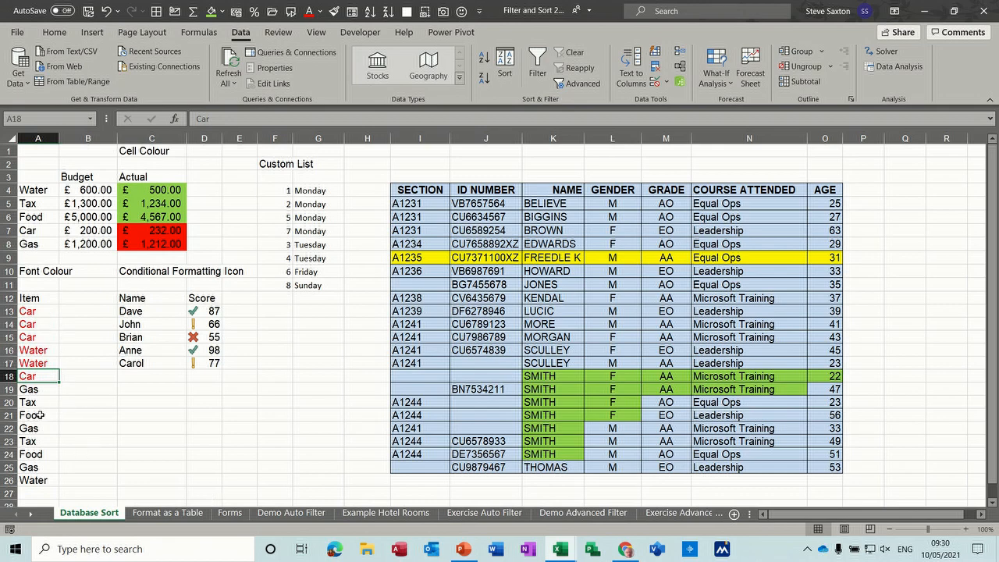
# Review the icon set conditional formatting rule applied to the Score cells D13:D17, leaving its settings as they are
pyautogui.click(206, 315)
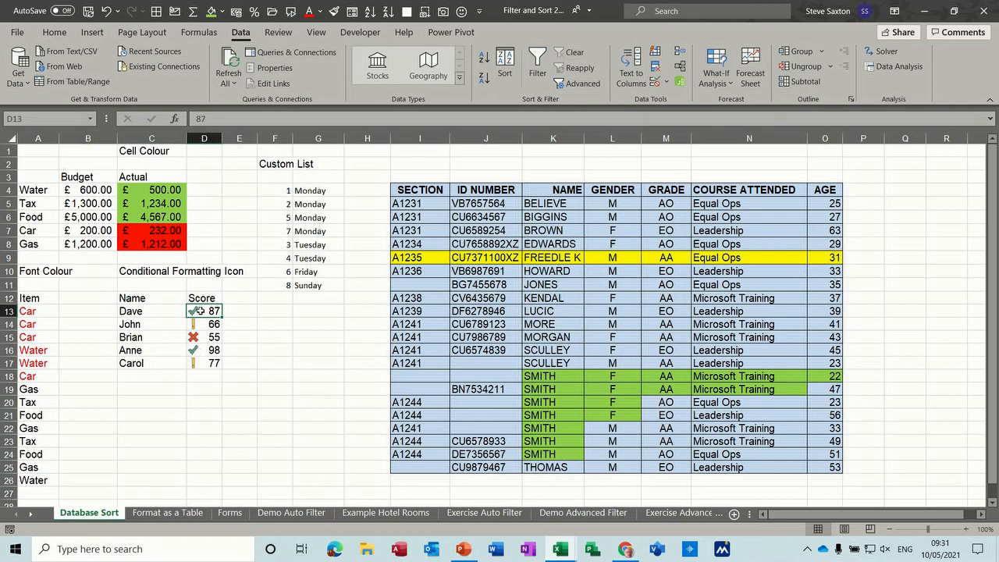
pyautogui.click(54, 32)
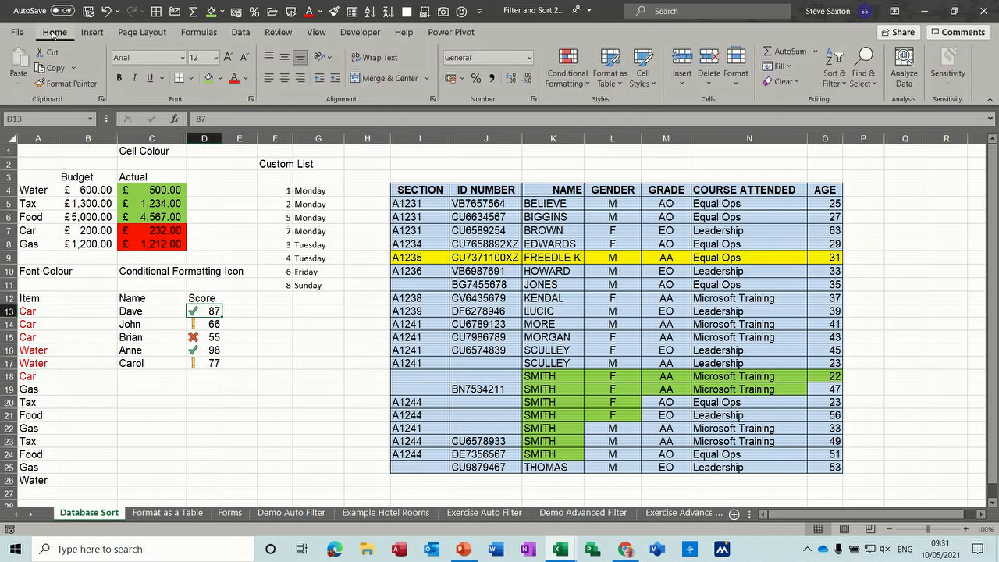
pyautogui.click(568, 69)
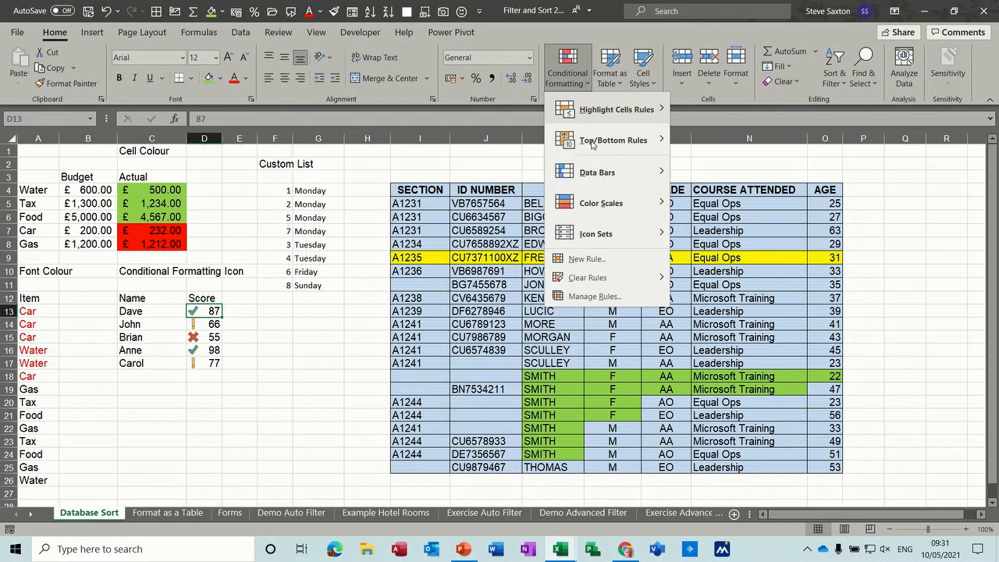
pyautogui.click(575, 297)
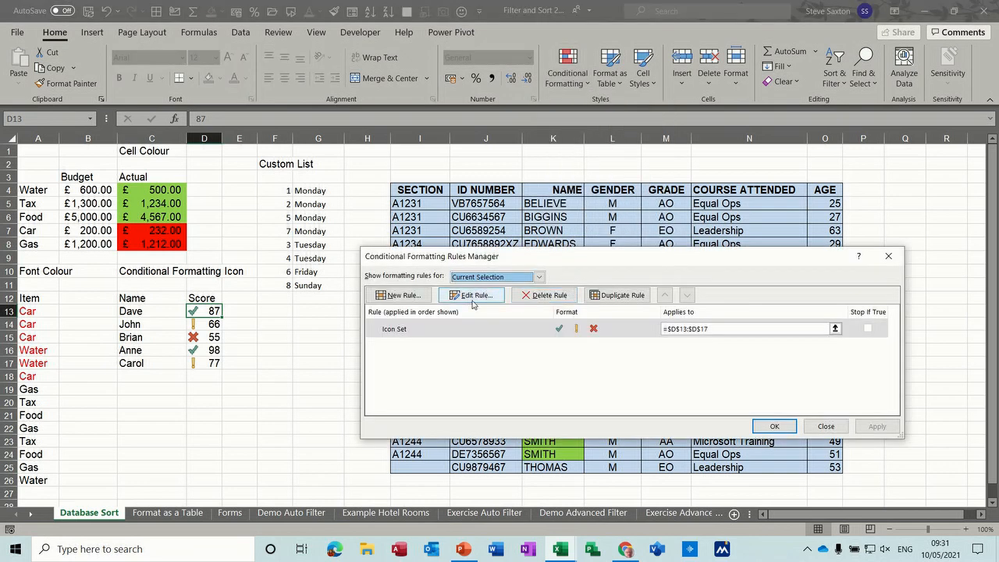
pyautogui.click(403, 331)
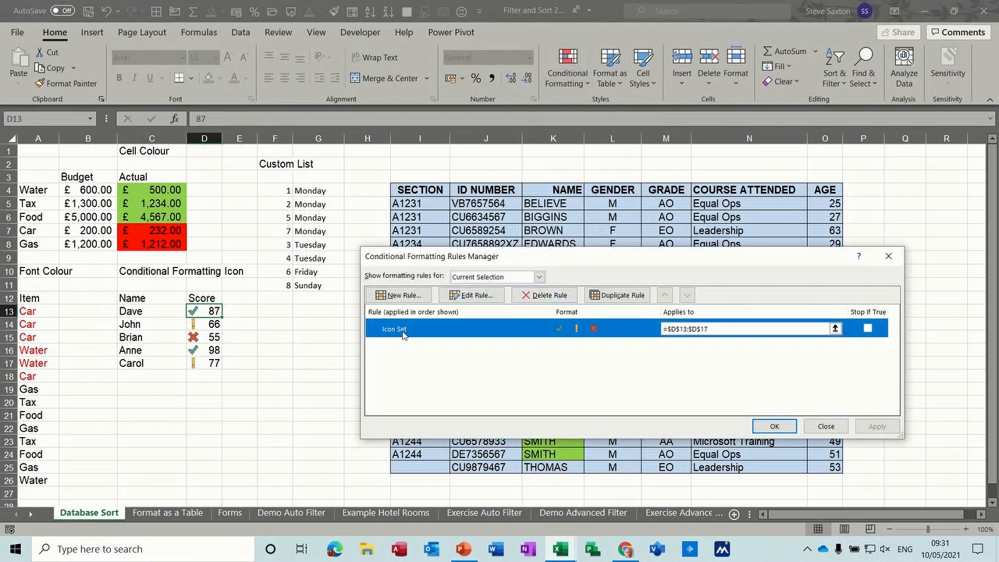
pyautogui.click(475, 298)
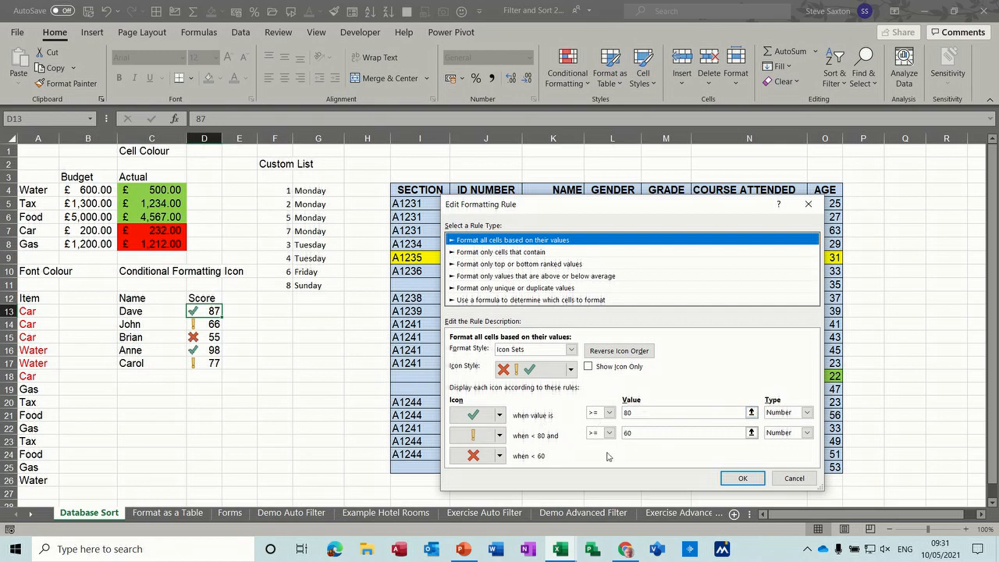
pyautogui.click(742, 478)
pyautogui.click(765, 429)
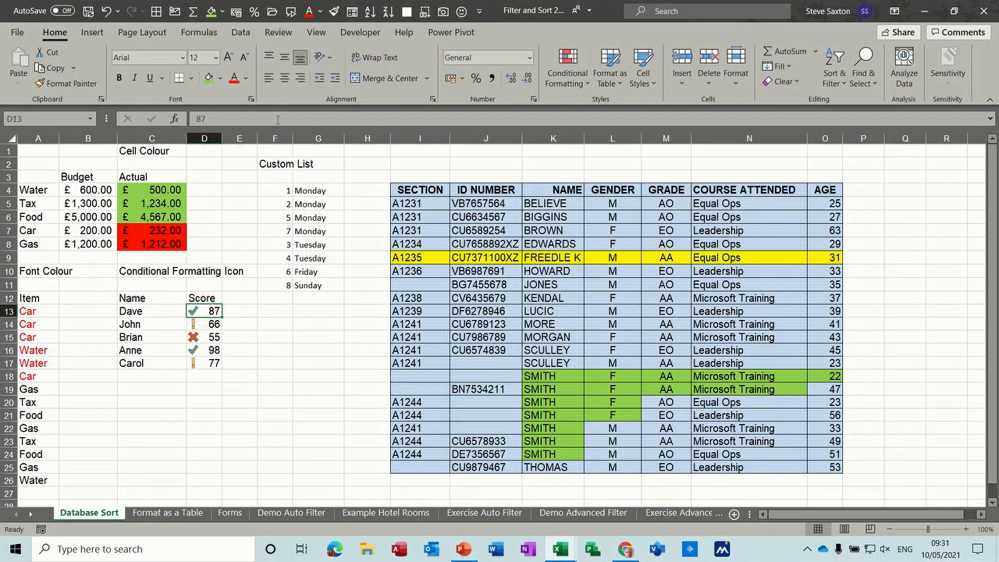
# Set up a sort of the Name and Score table by Score on Conditional Formatting Icon, with the green tick On Top
pyautogui.click(241, 34)
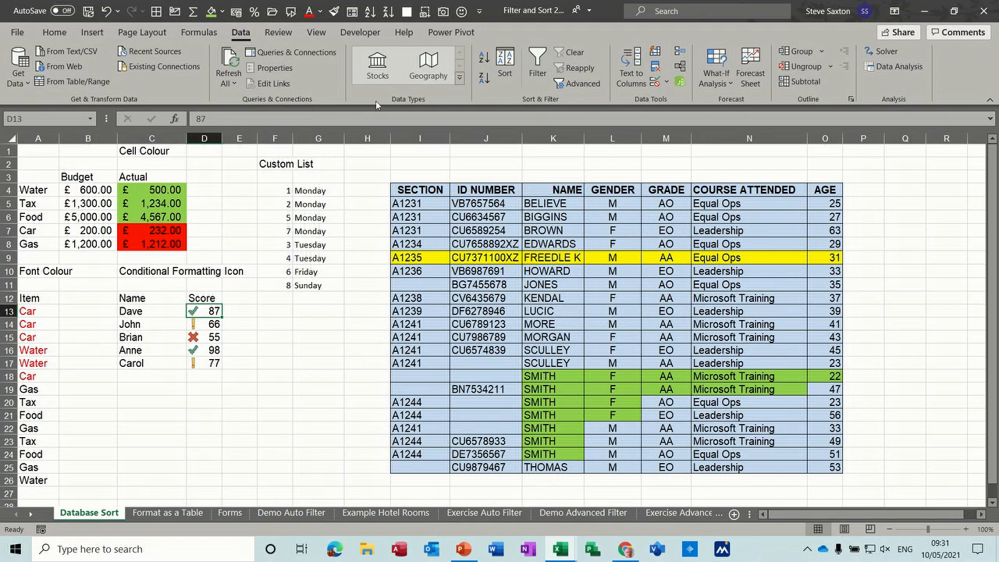
pyautogui.click(504, 67)
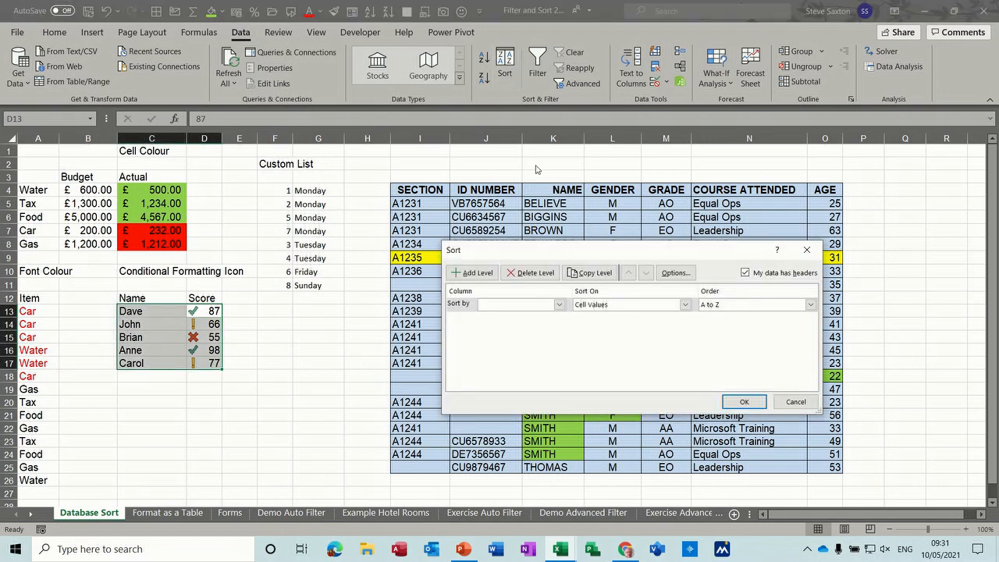
pyautogui.click(559, 305)
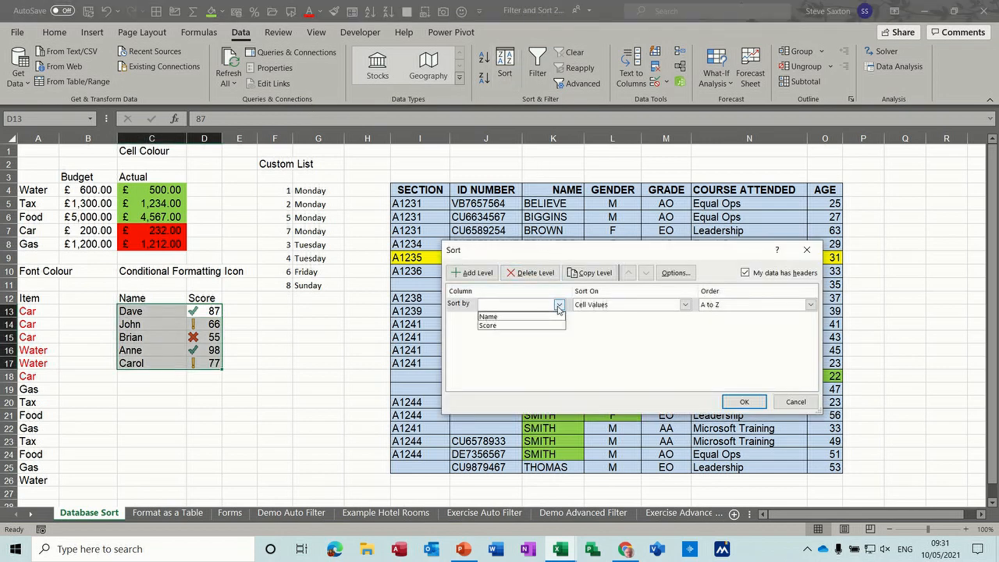
pyautogui.click(521, 326)
pyautogui.click(686, 306)
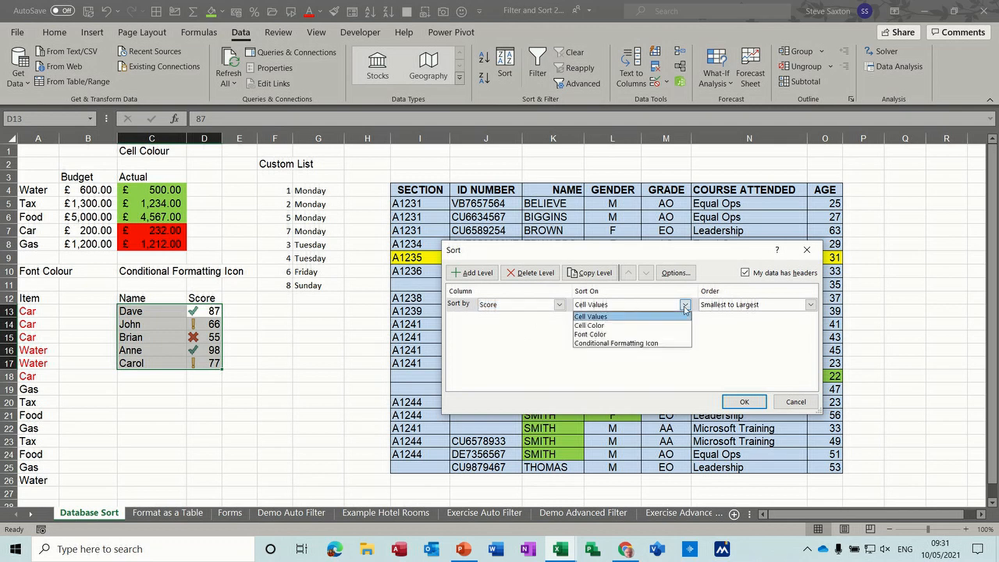
pyautogui.click(636, 343)
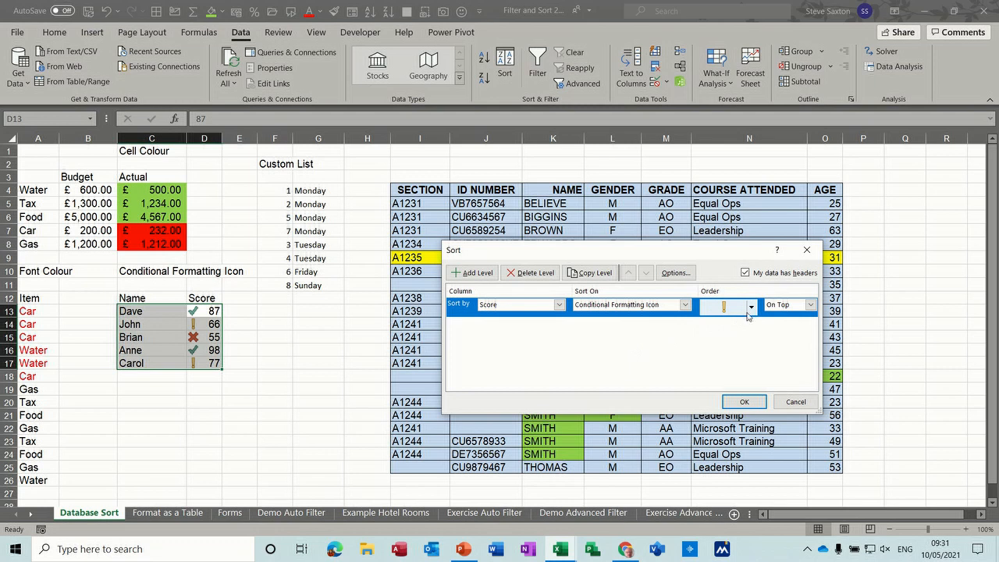
pyautogui.click(752, 308)
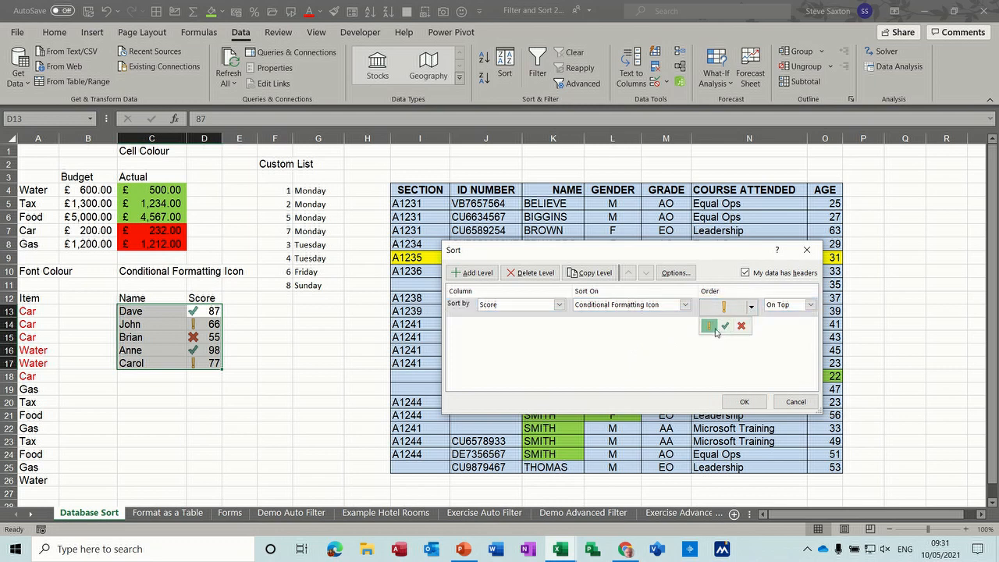
pyautogui.click(726, 327)
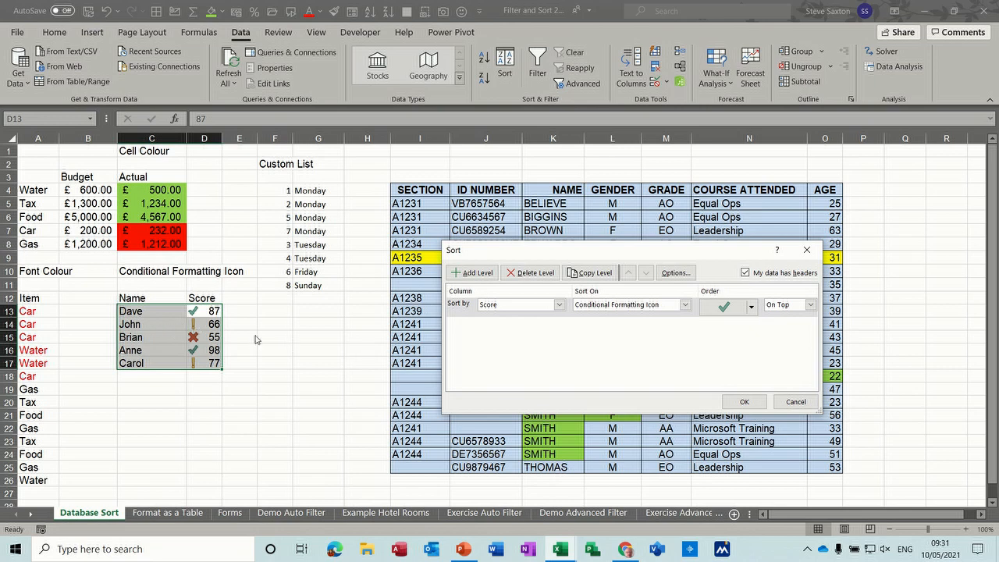
# Add a second Score level on Conditional Formatting Icon with the yellow exclamation mark On Top, and apply the sort
pyautogui.click(475, 274)
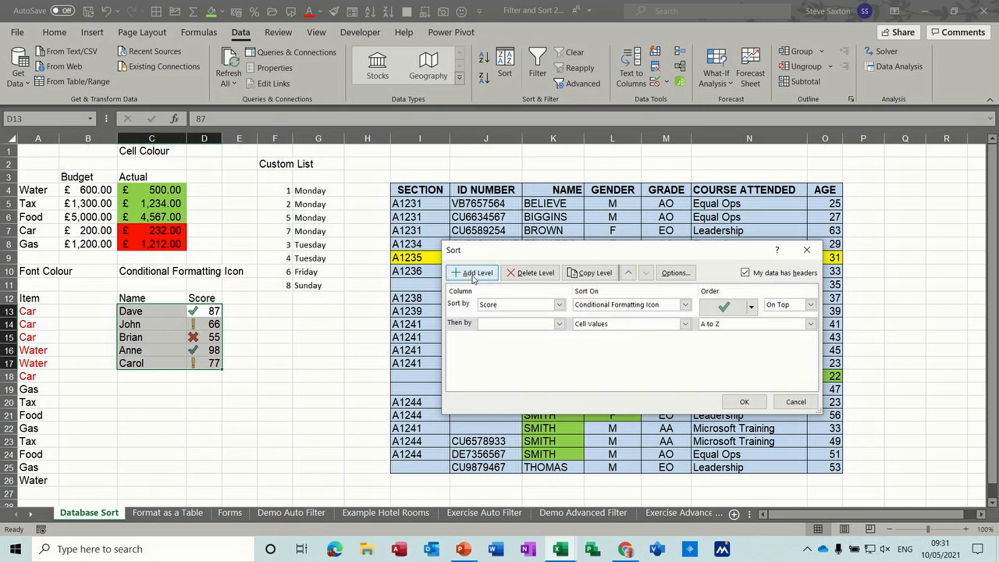
pyautogui.click(559, 323)
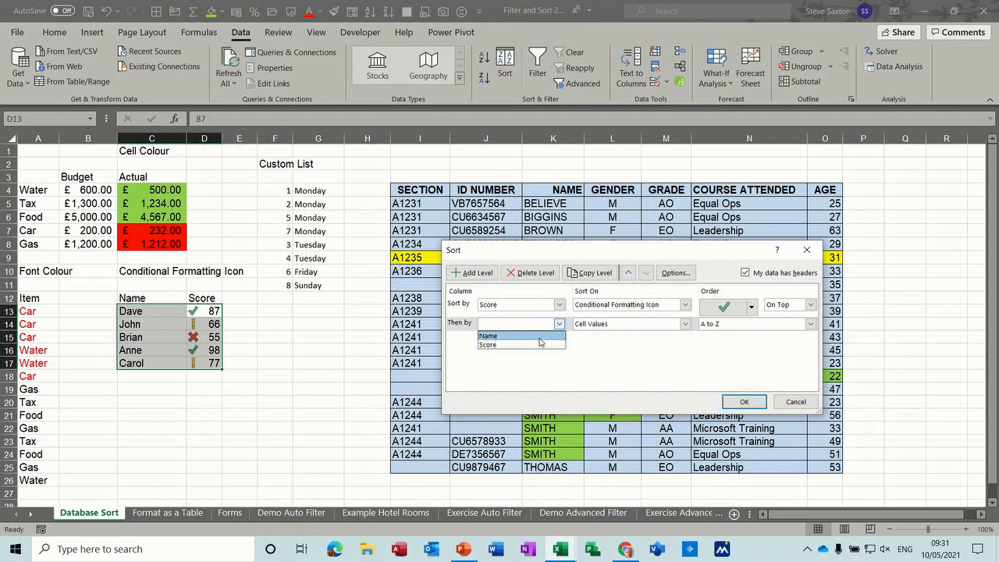
pyautogui.click(540, 344)
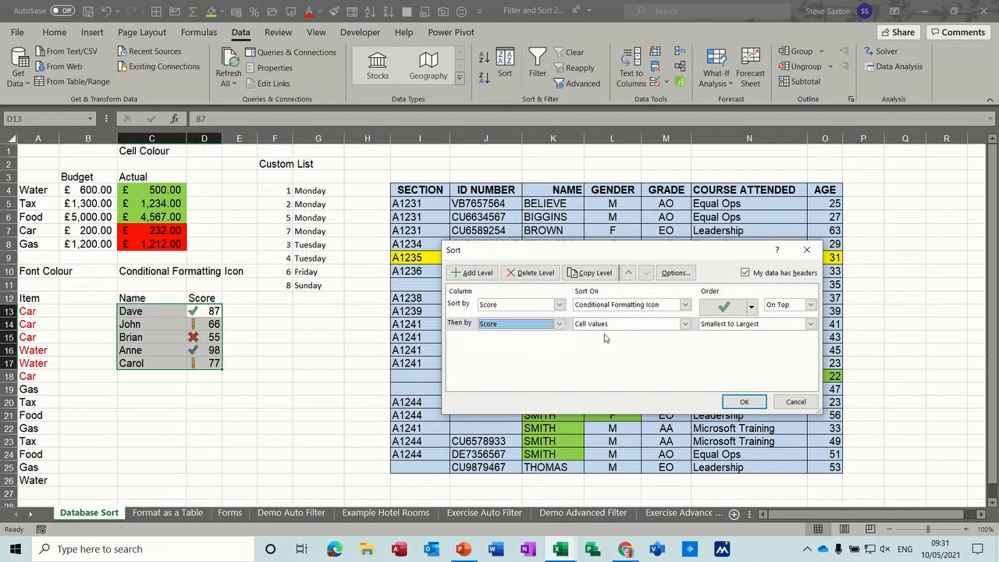
pyautogui.click(686, 325)
pyautogui.click(655, 364)
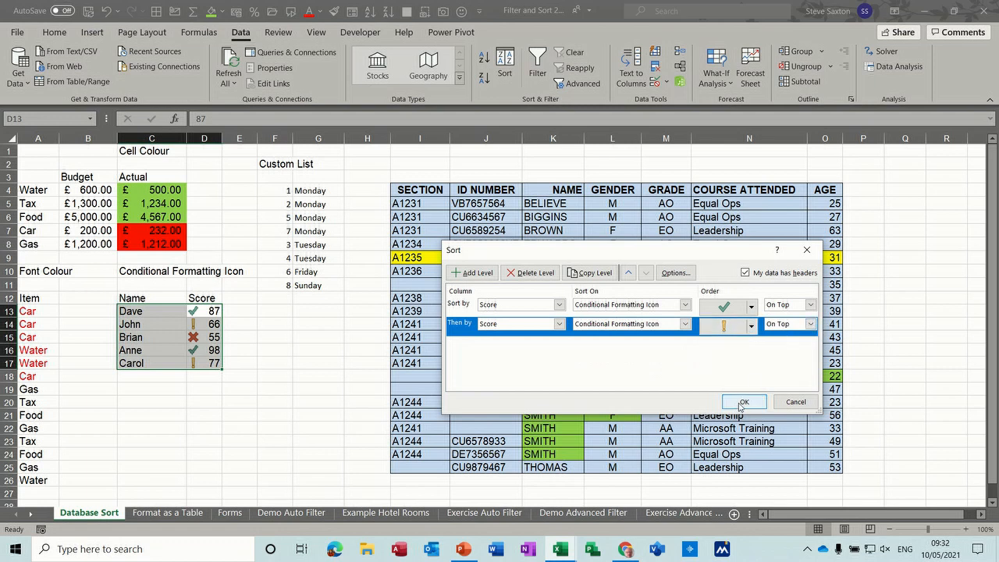
pyautogui.click(811, 326)
pyautogui.click(811, 329)
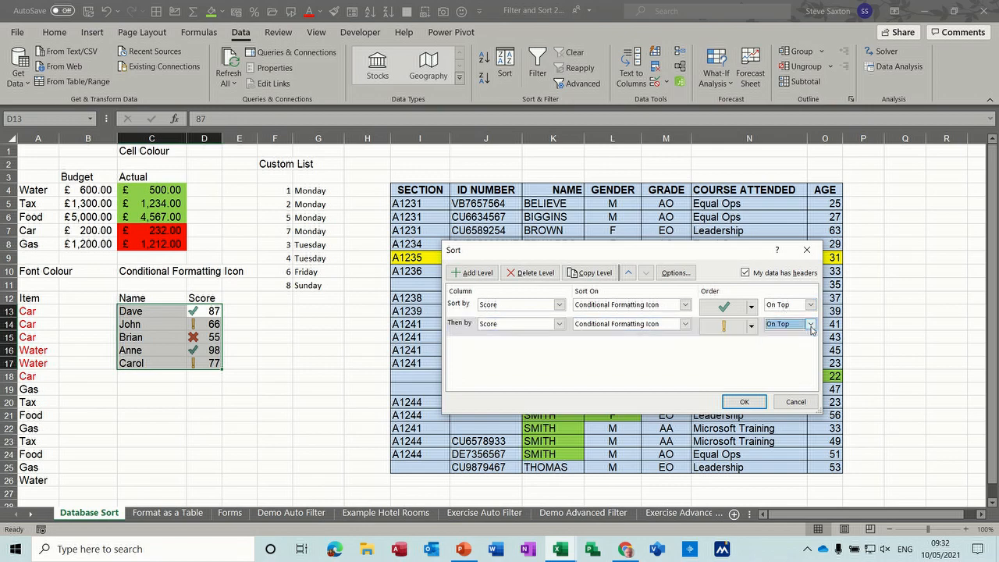
pyautogui.click(739, 403)
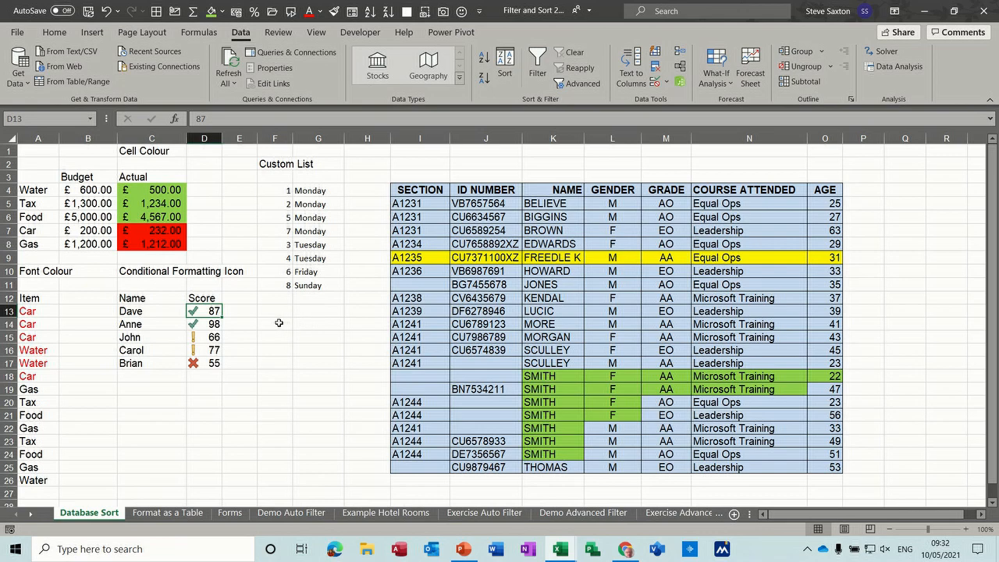
# Enter the heading List in G13 and Monday in G14, and fill the weekday series down to Wednesday in G16
pyautogui.click(306, 314)
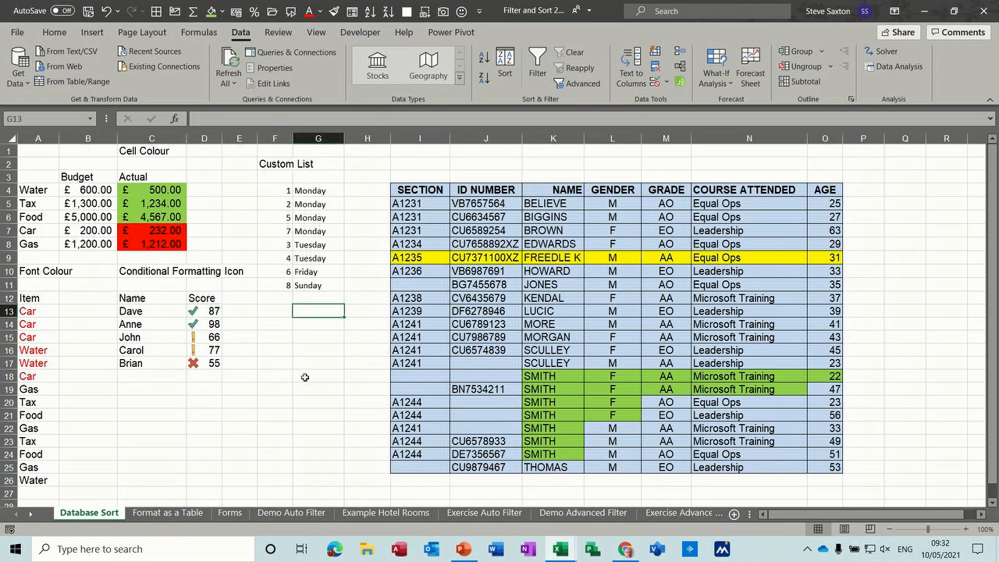
pyautogui.write('List')
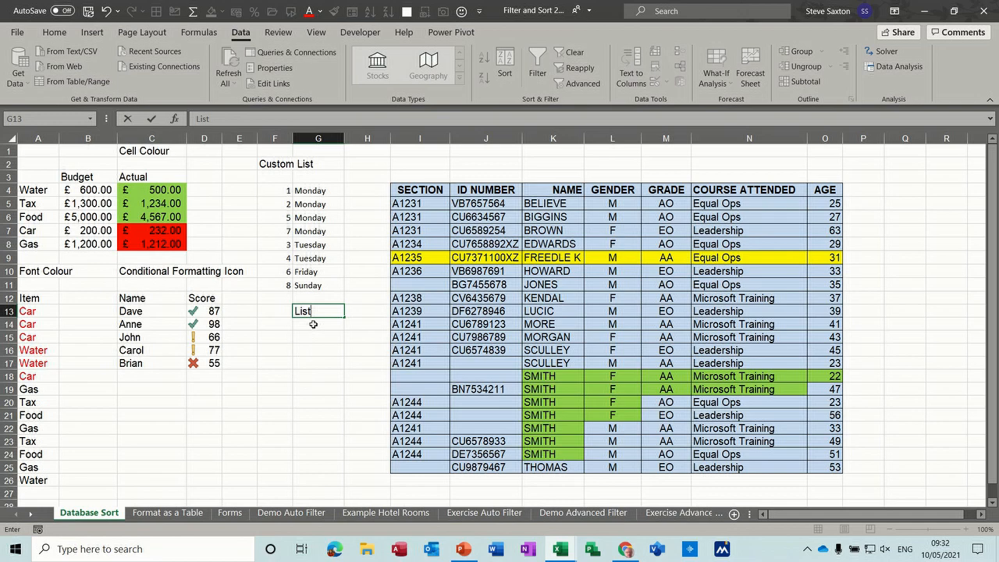
pyautogui.press('Return')
pyautogui.write('M')
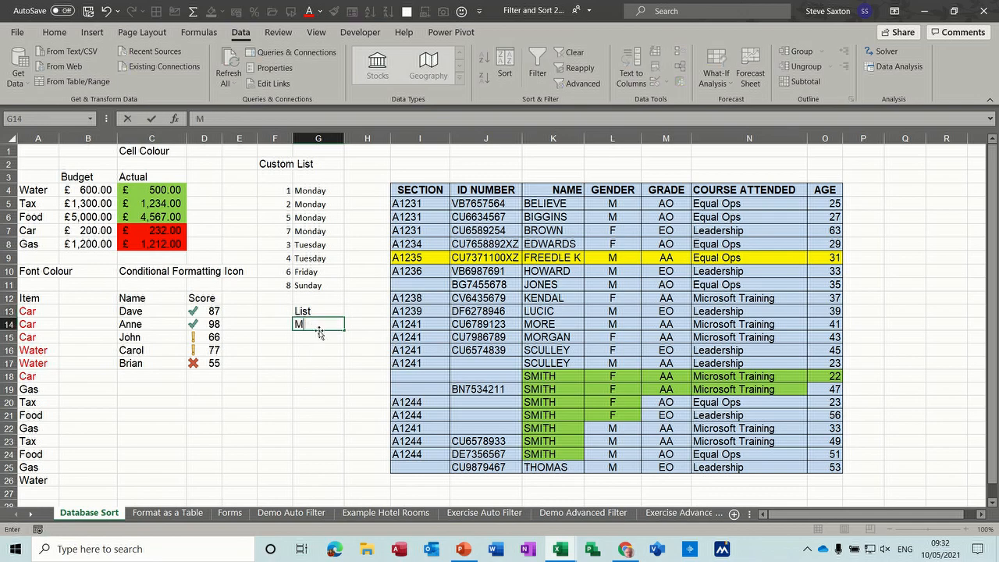
pyautogui.write('onday')
pyautogui.moveTo(346, 332); pyautogui.dragTo(344, 361)
# Enter Monday in G17 and fill the weekday series down to Wednesday in G19
pyautogui.click(308, 366)
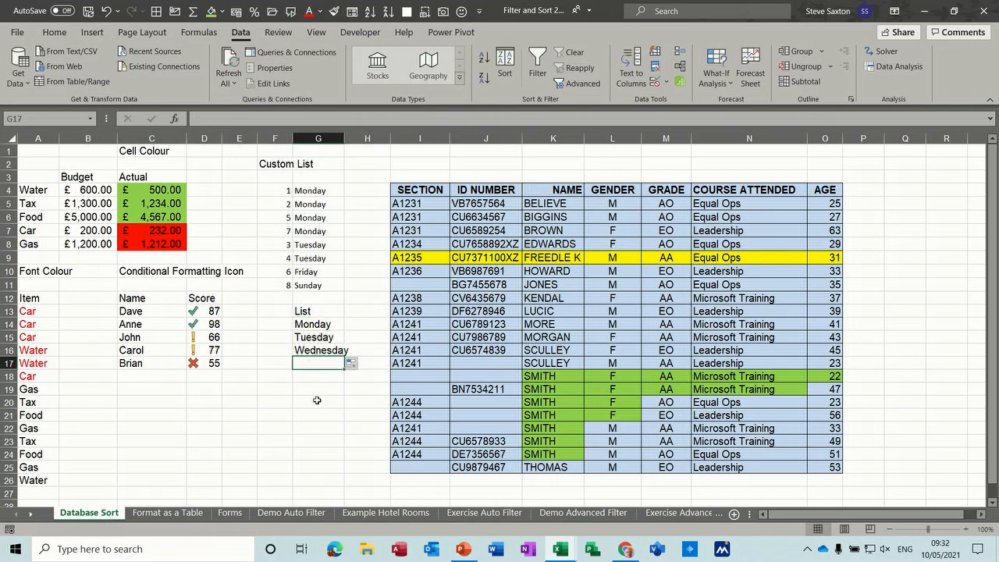
pyautogui.write('Monday')
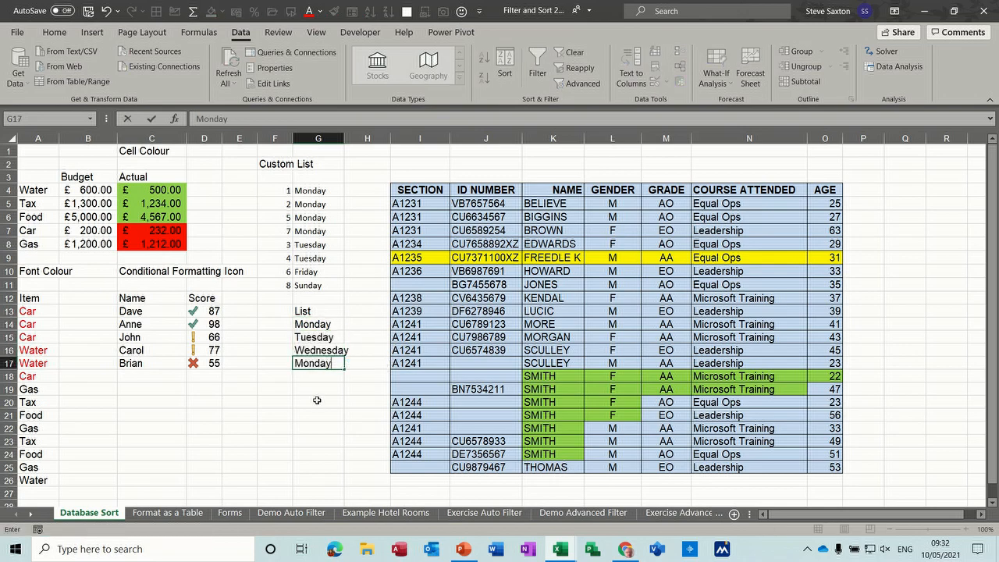
pyautogui.moveTo(345, 370); pyautogui.dragTo(344, 397)
# Complete the weekday data under List with Monday in G20 and Friday in both G21 and G22
pyautogui.click(313, 402)
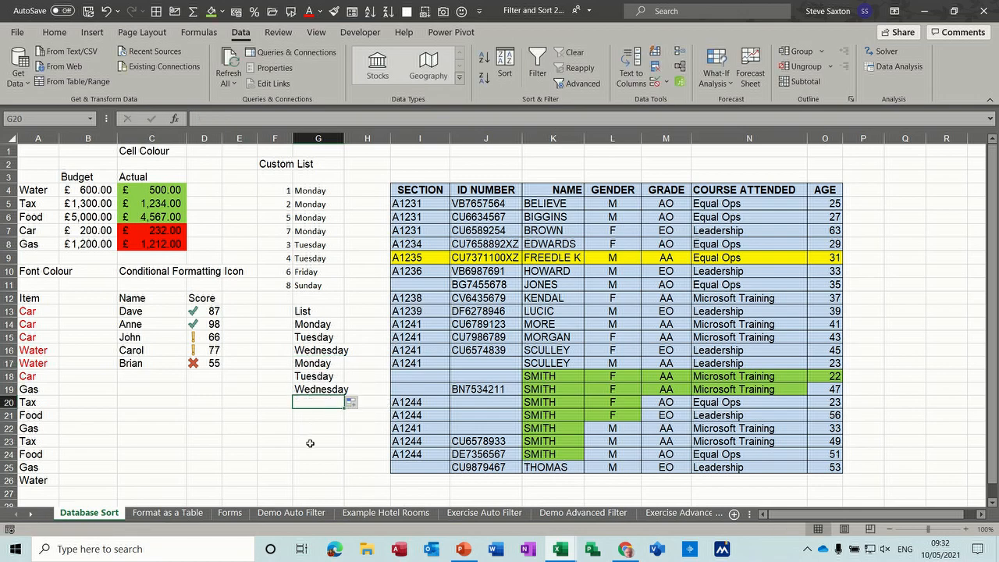
pyautogui.write('Monday')
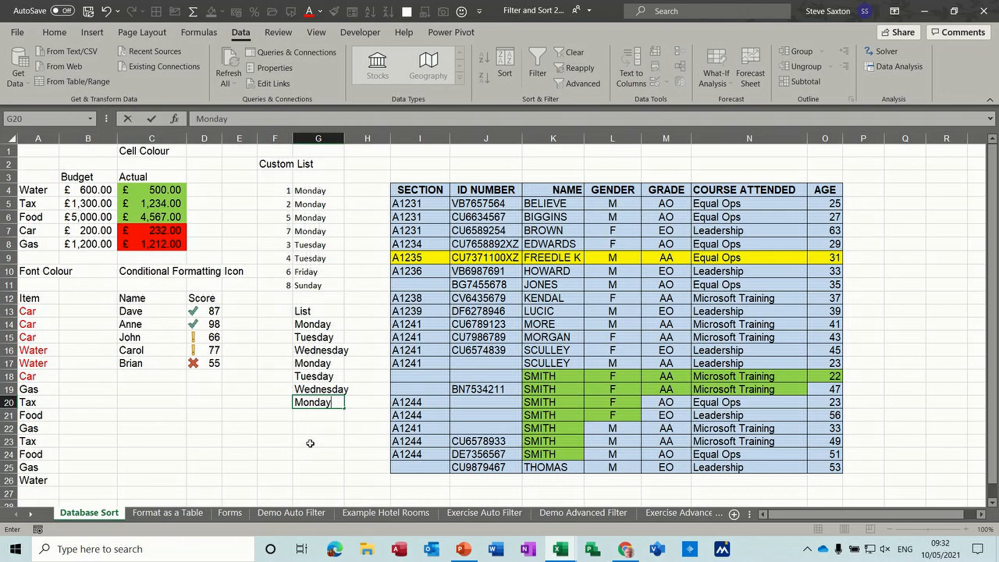
pyautogui.press('Return')
pyautogui.write('Friday')
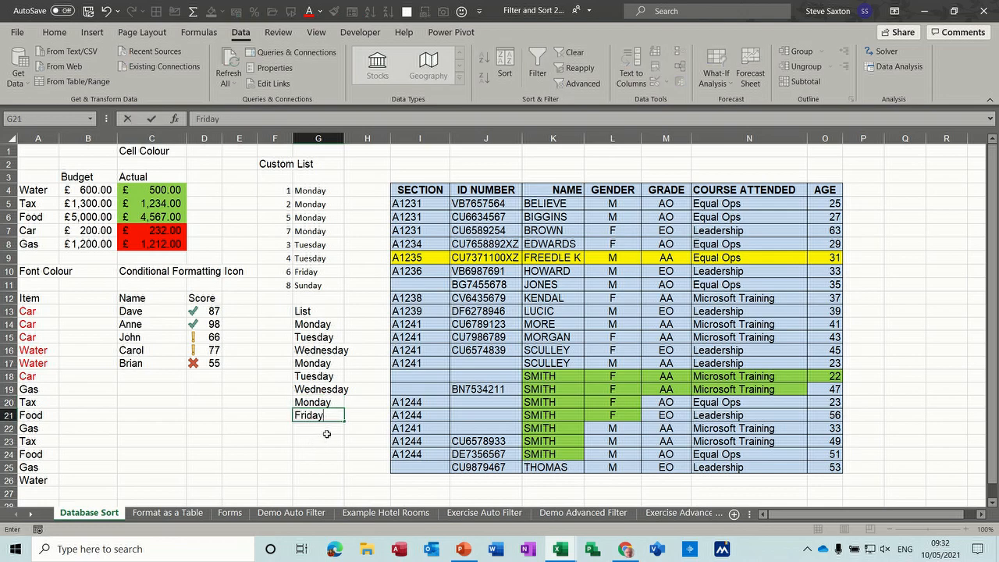
pyautogui.press('Return')
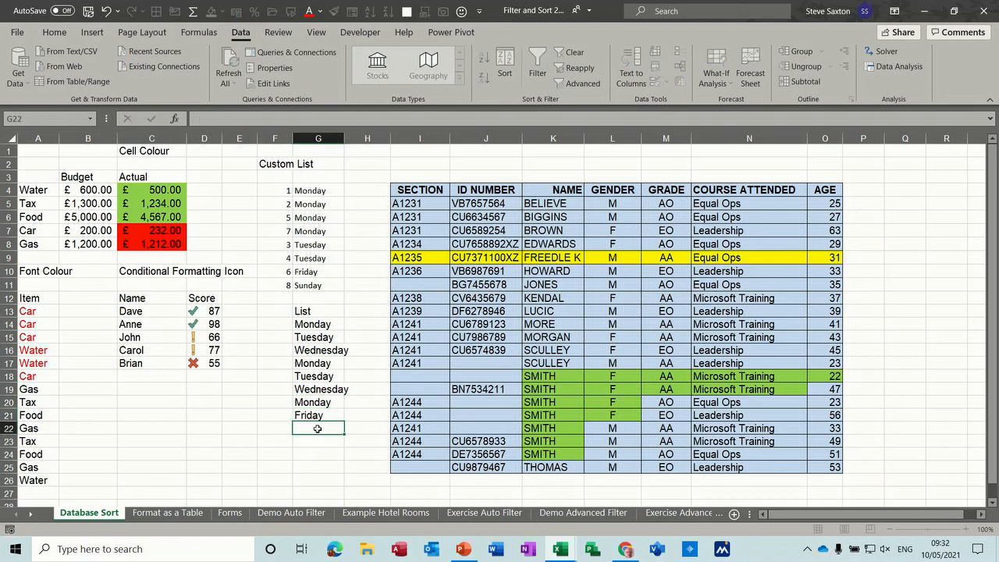
pyautogui.write('Friday')
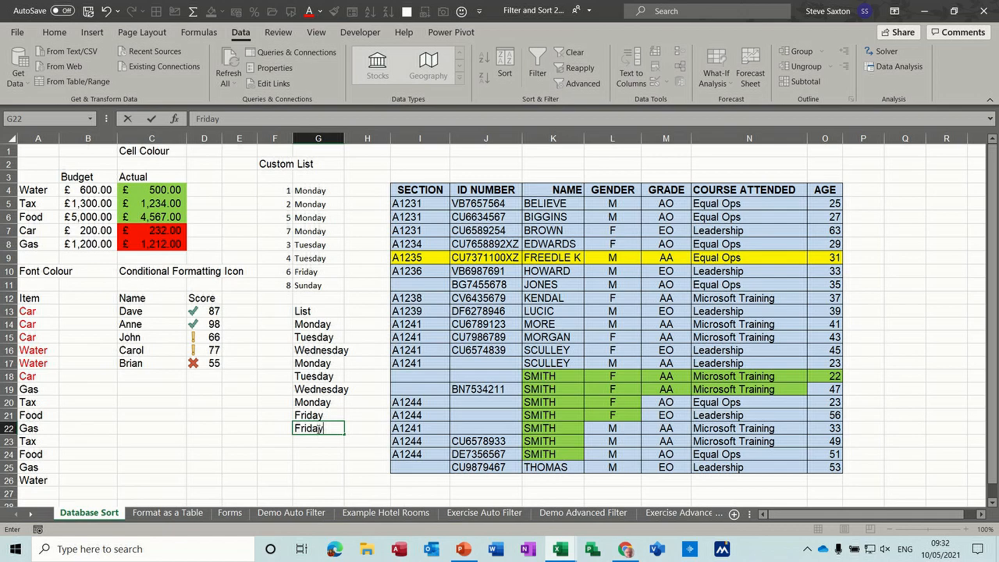
pyautogui.press('Return')
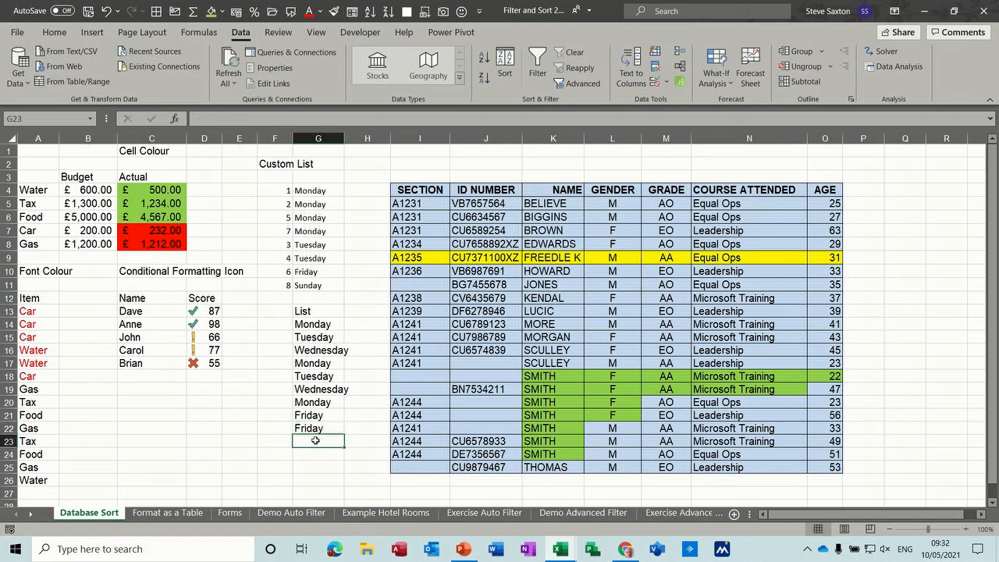
pyautogui.click(316, 361)
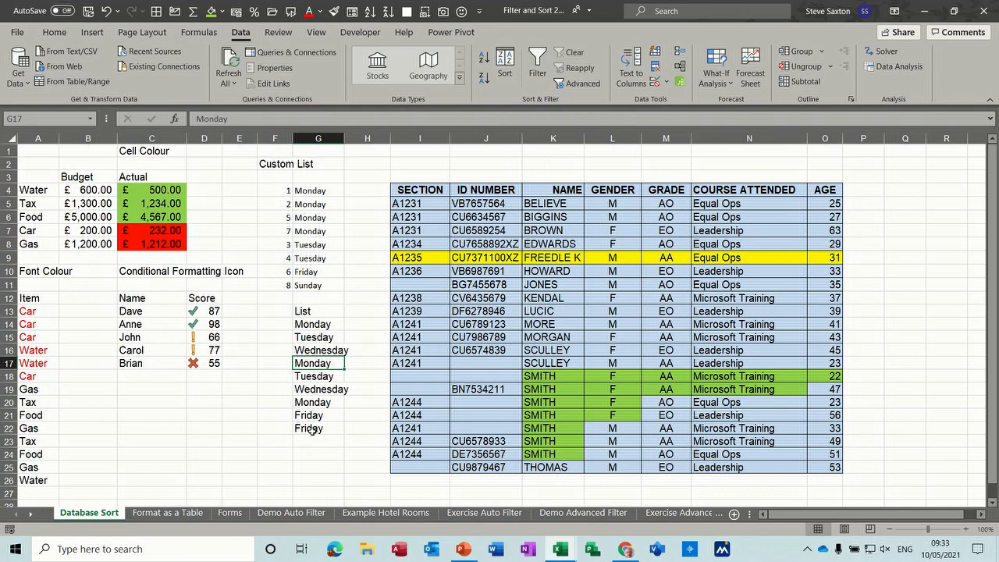
# Enter Car in C21 and fill the custom list series of household items down to C32
pyautogui.click(168, 418)
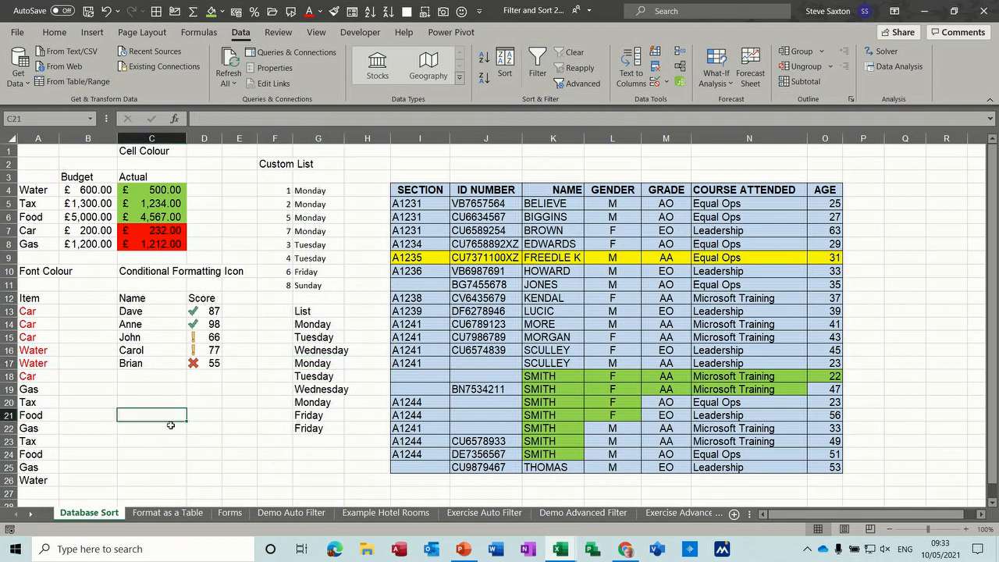
pyautogui.write('Car')
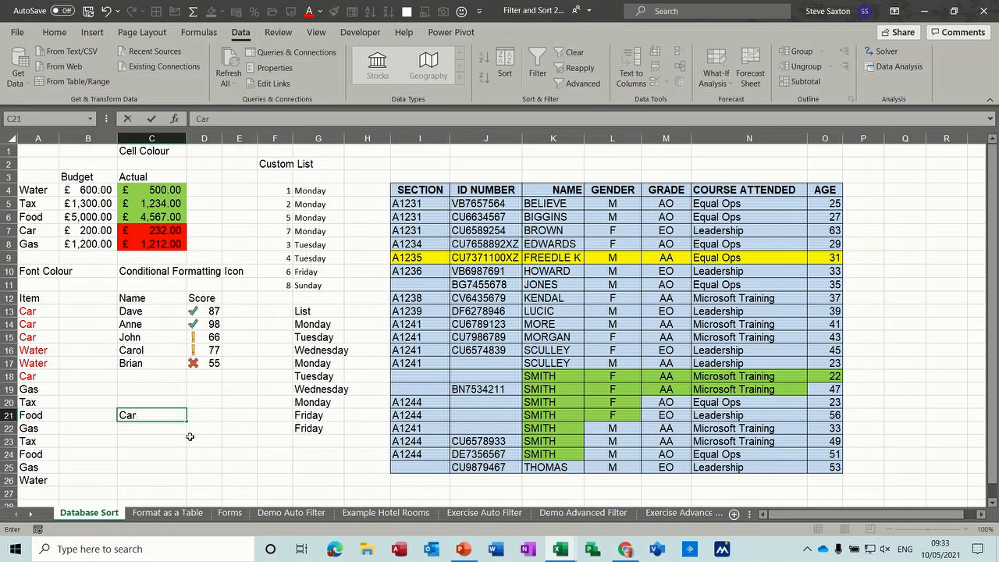
pyautogui.moveTo(186, 422); pyautogui.dragTo(186, 500)
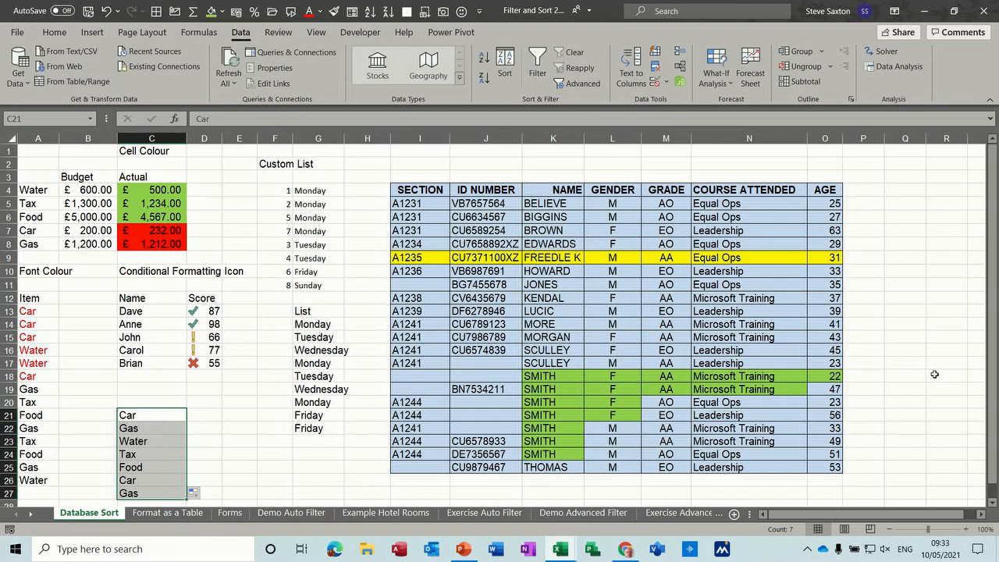
pyautogui.click(993, 502)
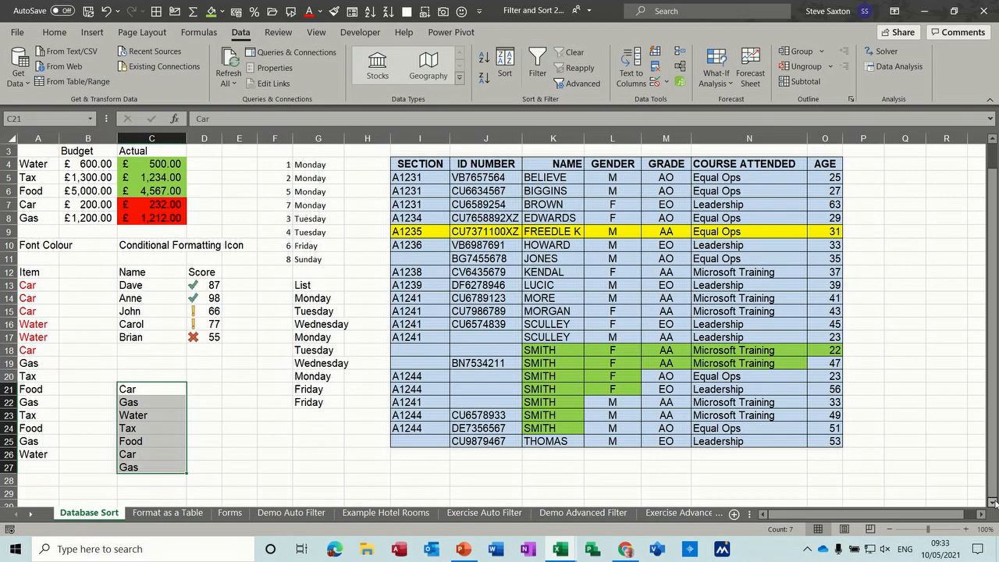
pyautogui.click(193, 453)
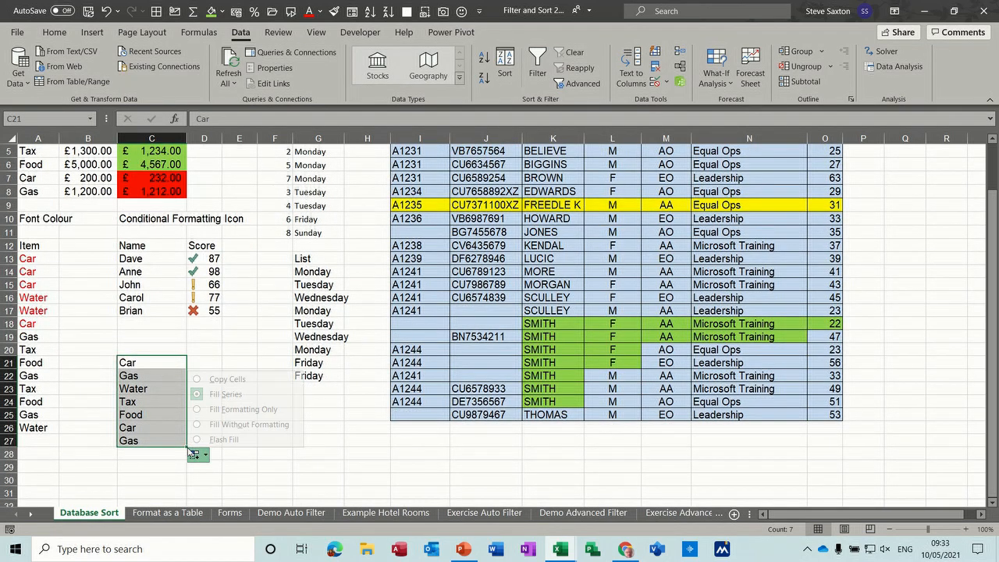
pyautogui.moveTo(186, 447); pyautogui.dragTo(185, 491)
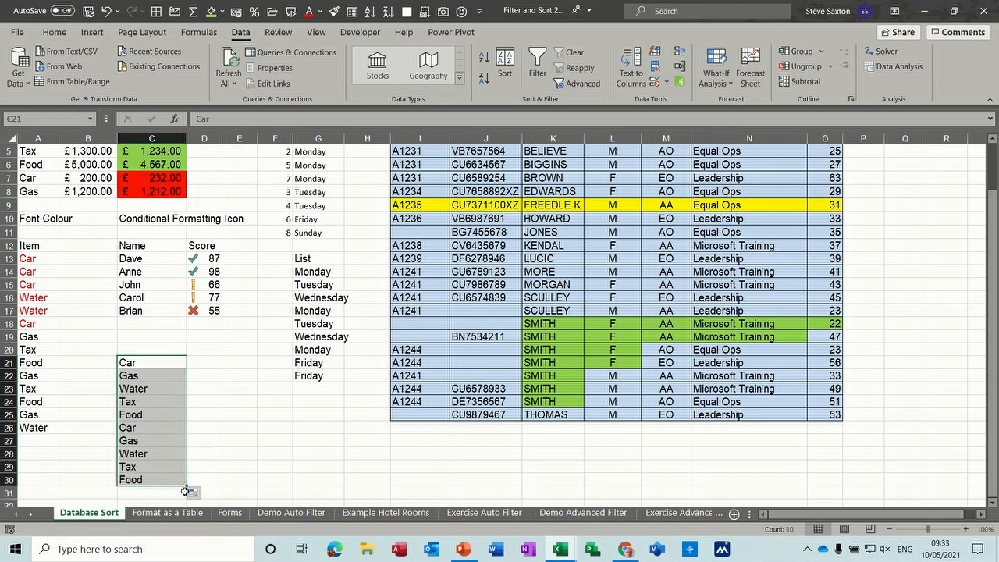
pyautogui.click(149, 429)
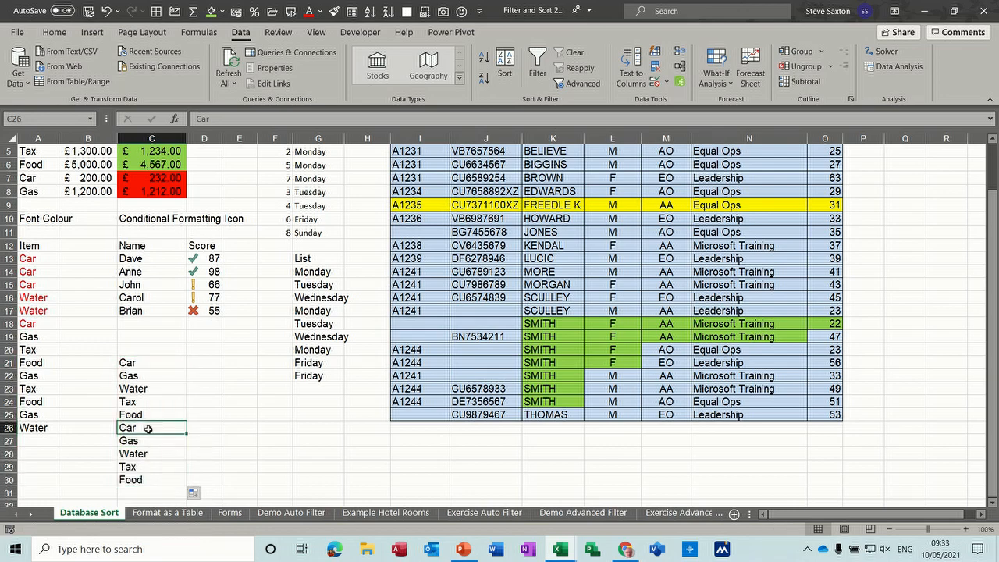
pyautogui.click(175, 481)
pyautogui.moveTo(185, 485); pyautogui.dragTo(185, 506)
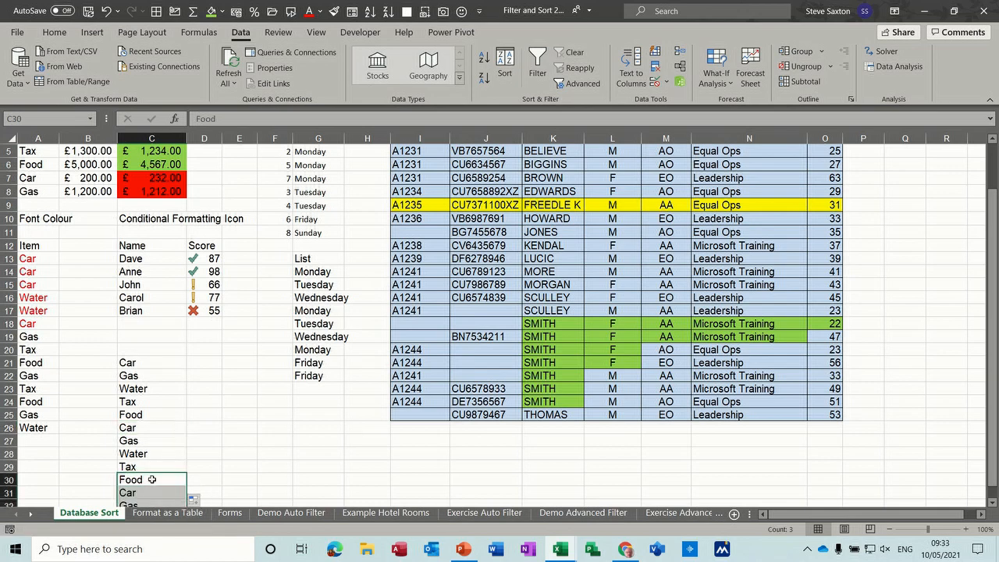
# Sort the List column on Cell Values, ordered by the custom list of full weekday names starting Monday, Tuesday, Wednesday
pyautogui.click(316, 308)
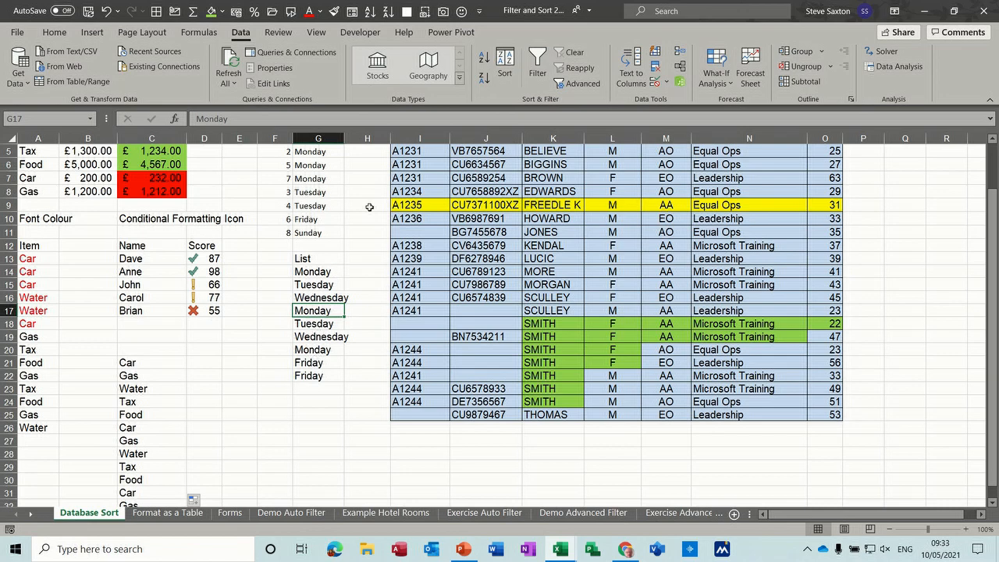
pyautogui.click(506, 72)
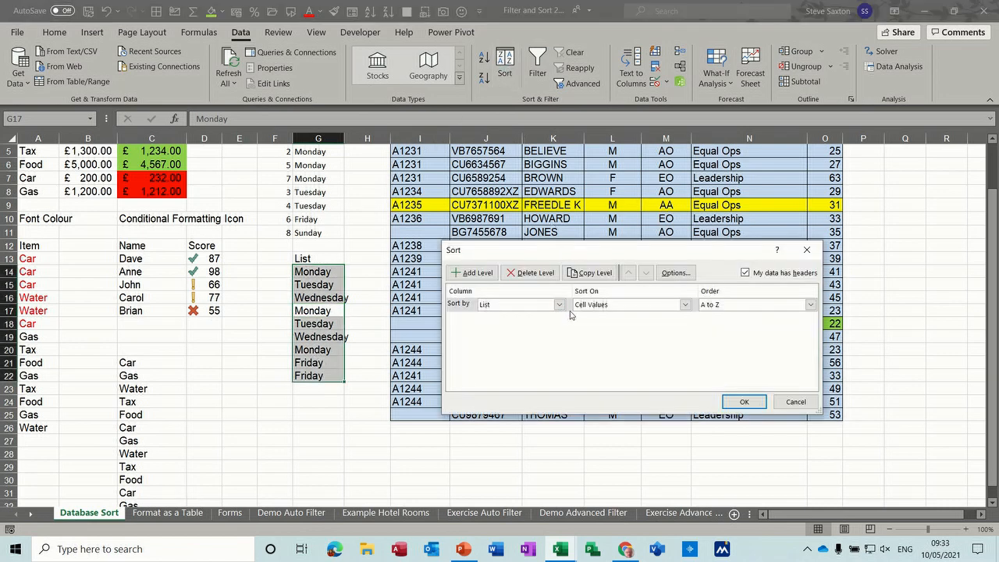
pyautogui.click(685, 309)
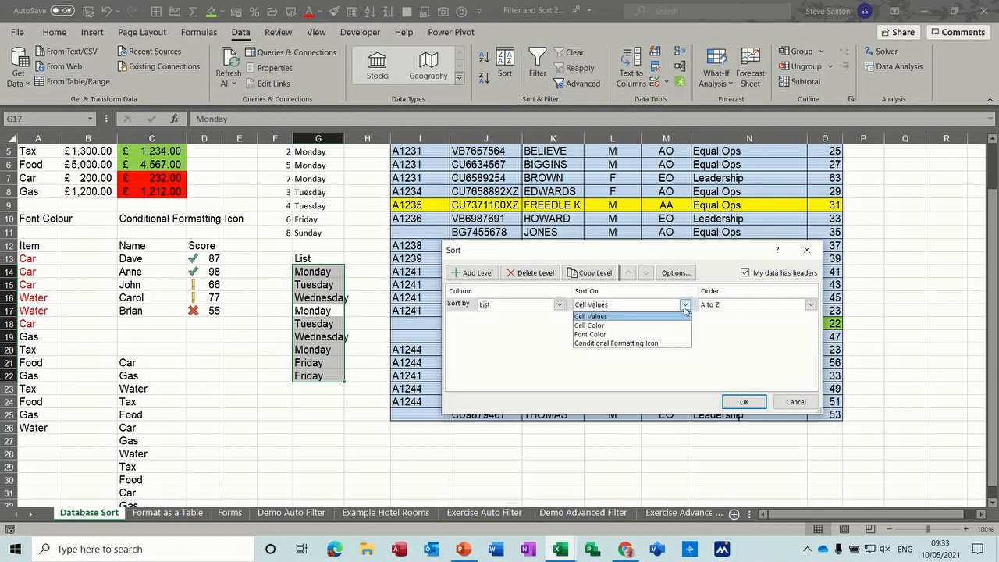
pyautogui.click(685, 310)
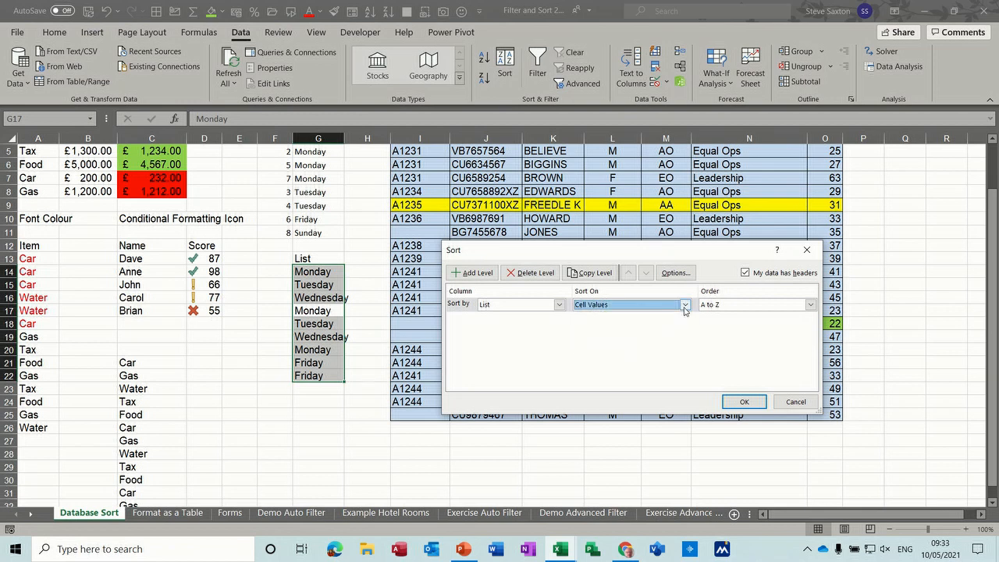
pyautogui.click(812, 305)
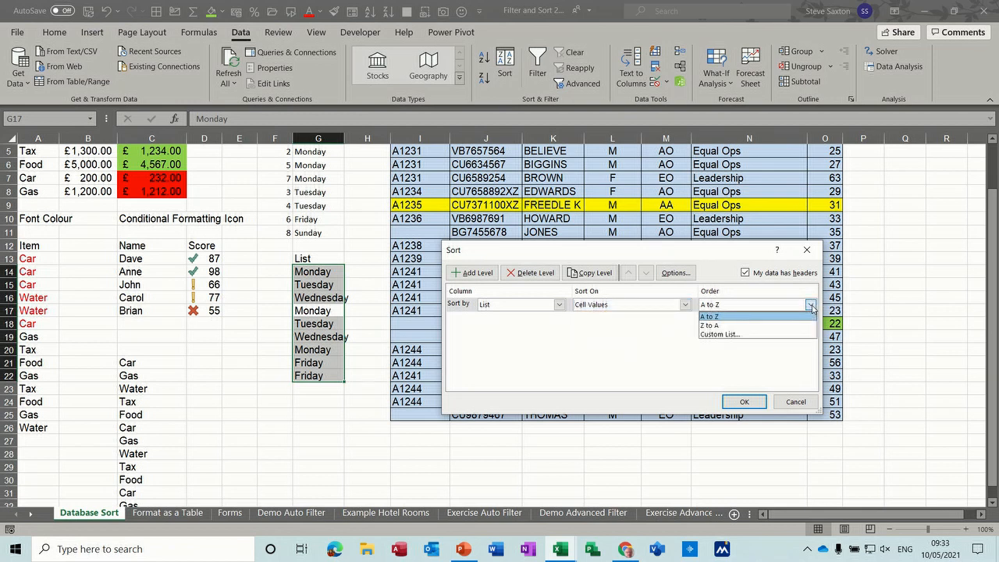
pyautogui.click(722, 335)
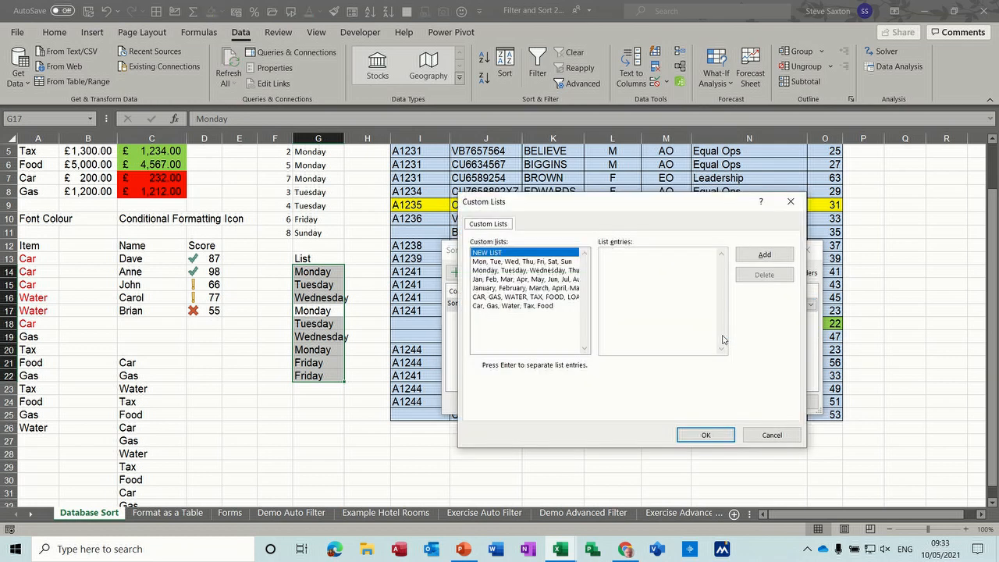
pyautogui.click(500, 270)
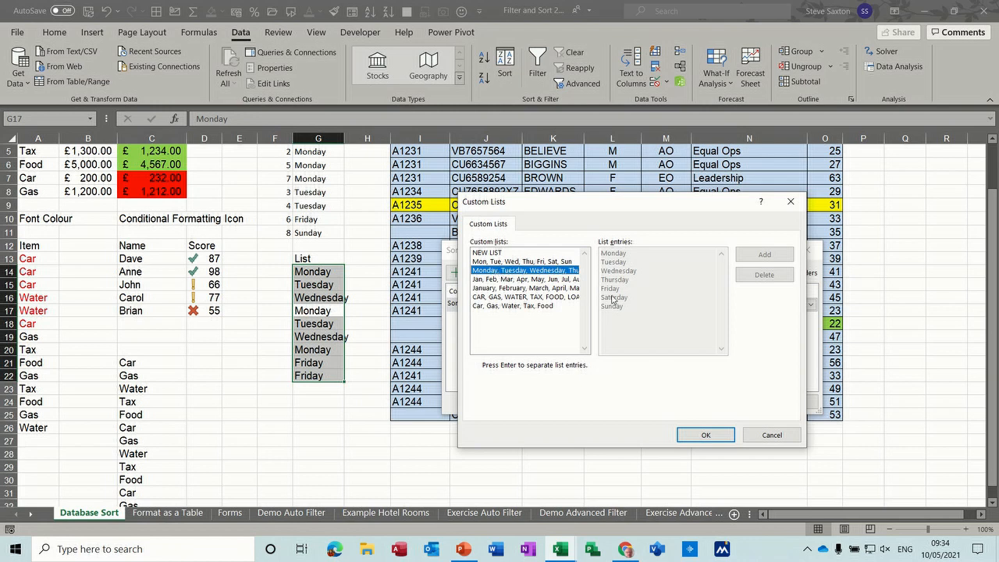
pyautogui.click(704, 436)
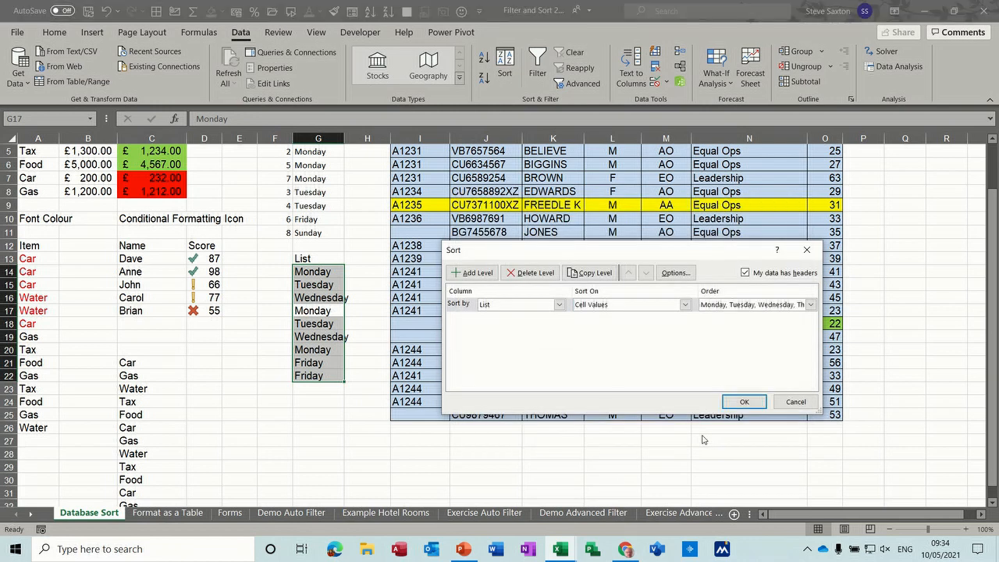
pyautogui.click(745, 402)
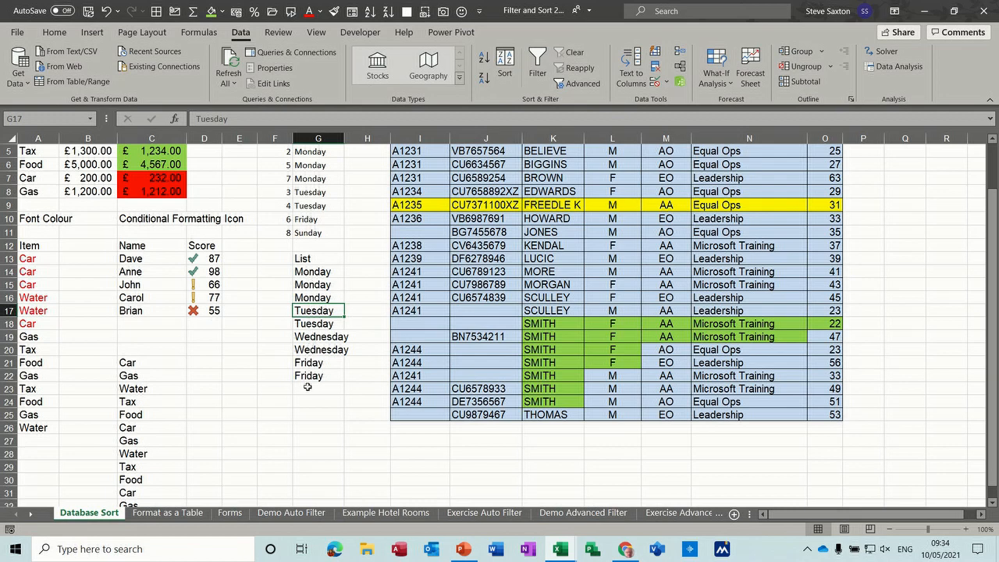
pyautogui.click(142, 398)
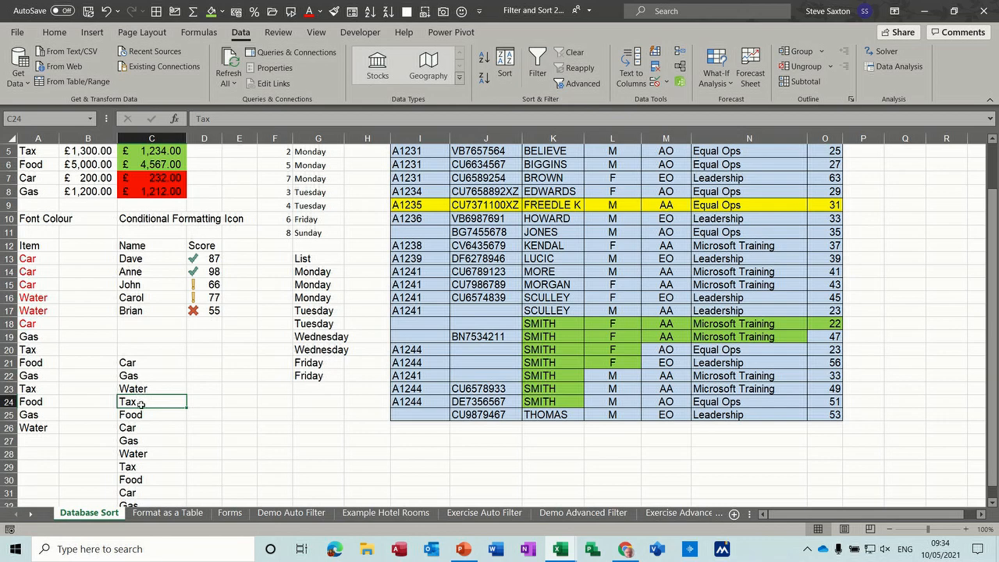
pyautogui.click(506, 66)
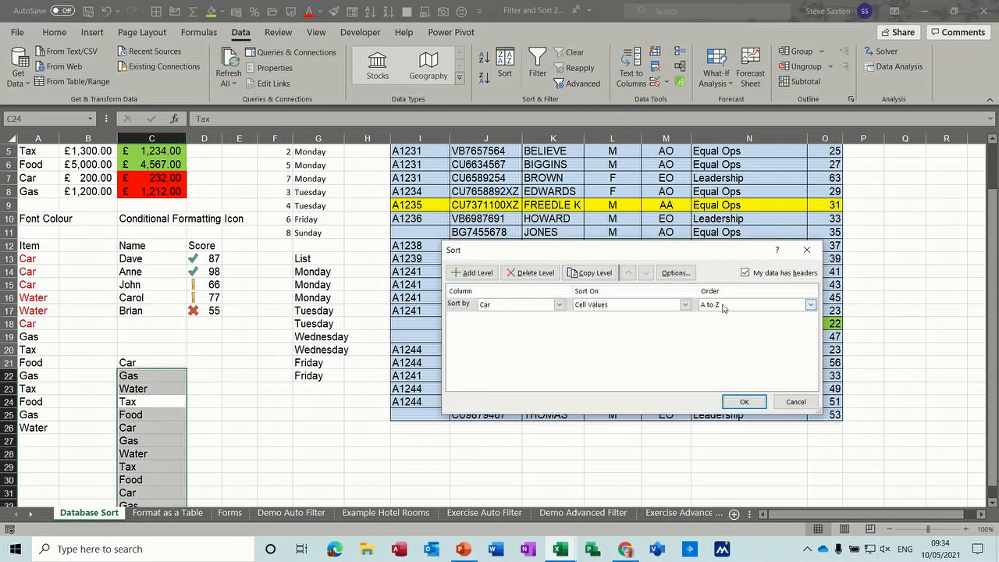
pyautogui.click(811, 306)
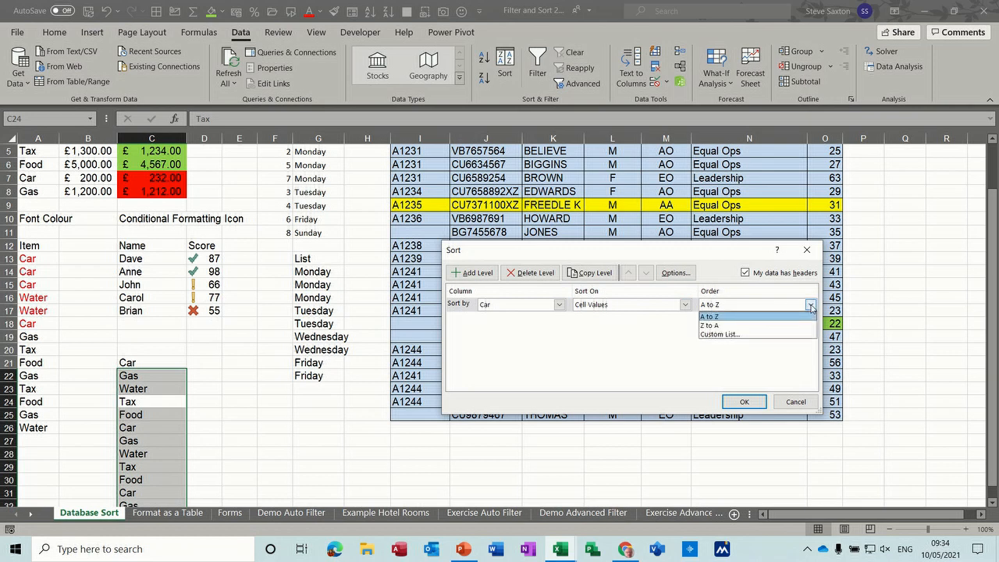
pyautogui.click(794, 404)
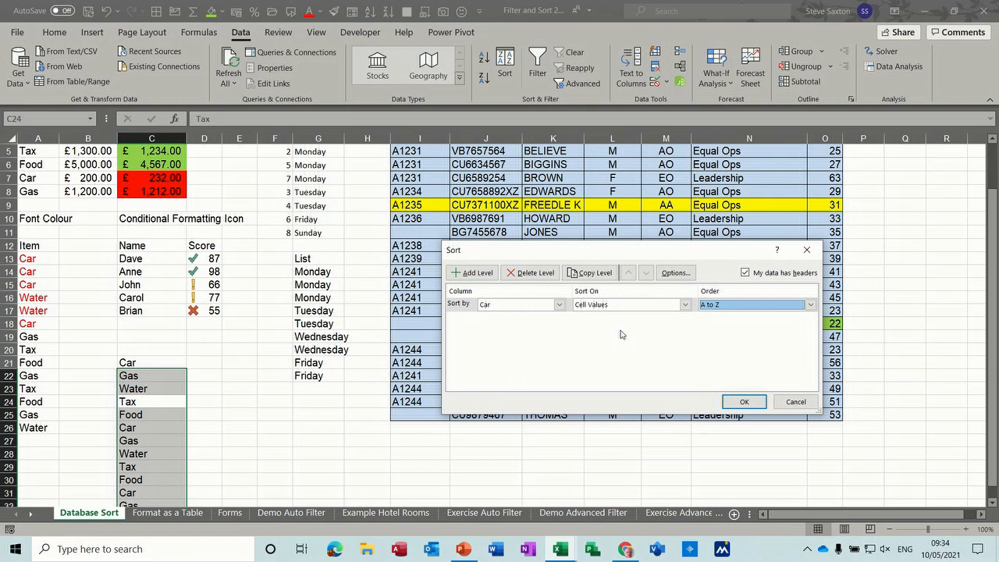
pyautogui.click(796, 402)
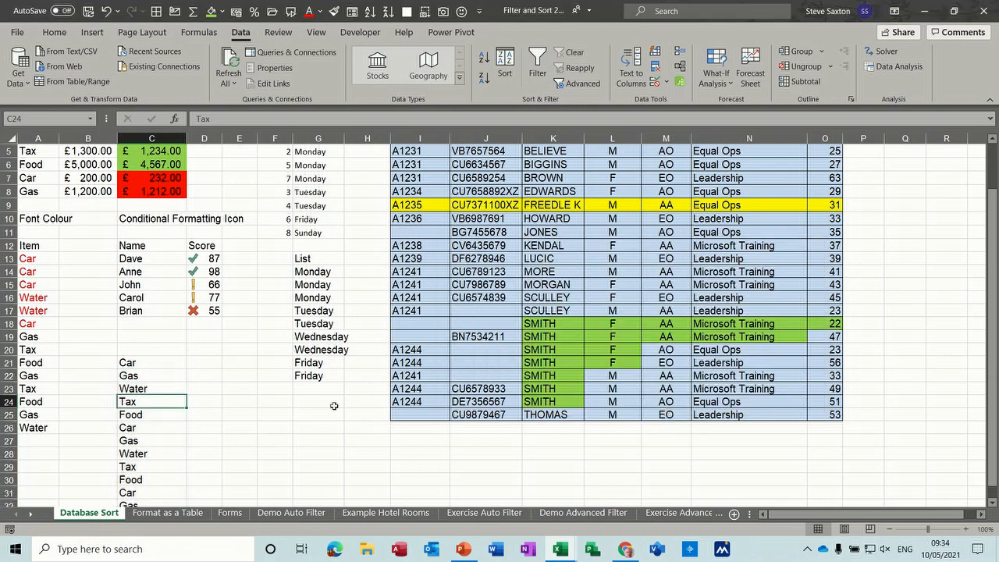
# Enter the heading Items in C20 above the household item list and select a cell within that list
pyautogui.click(151, 350)
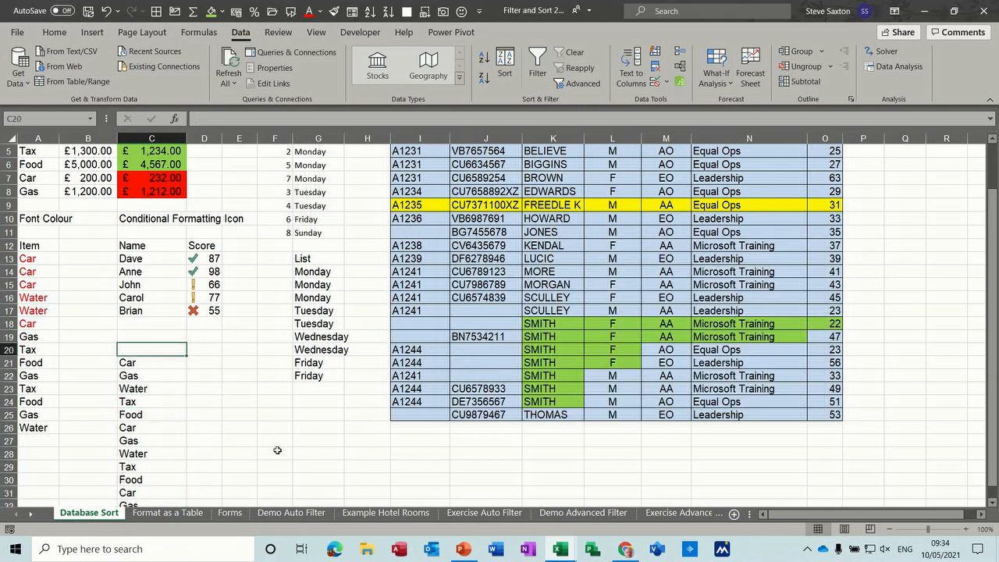
pyautogui.write('ltem')
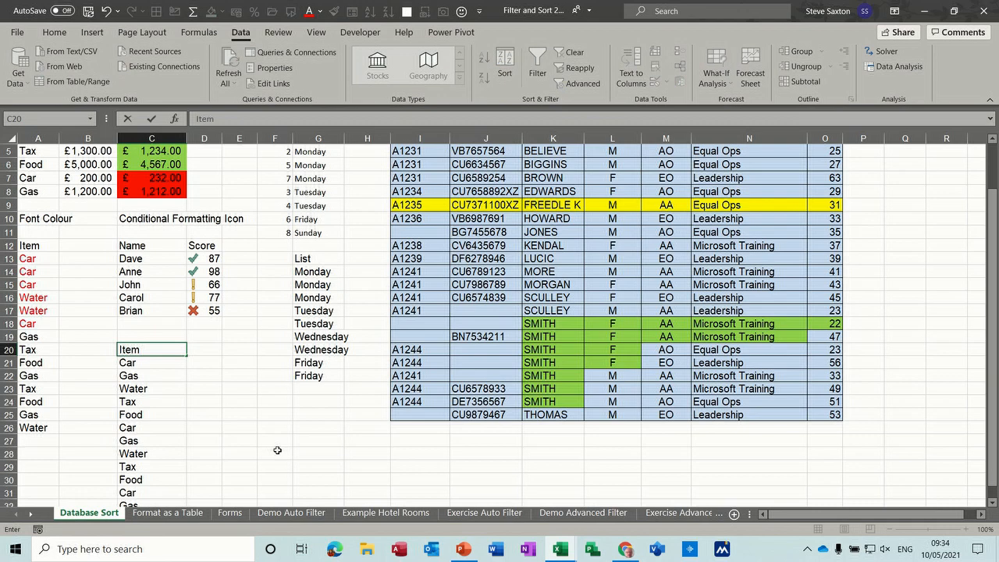
pyautogui.rightClick(170, 412)
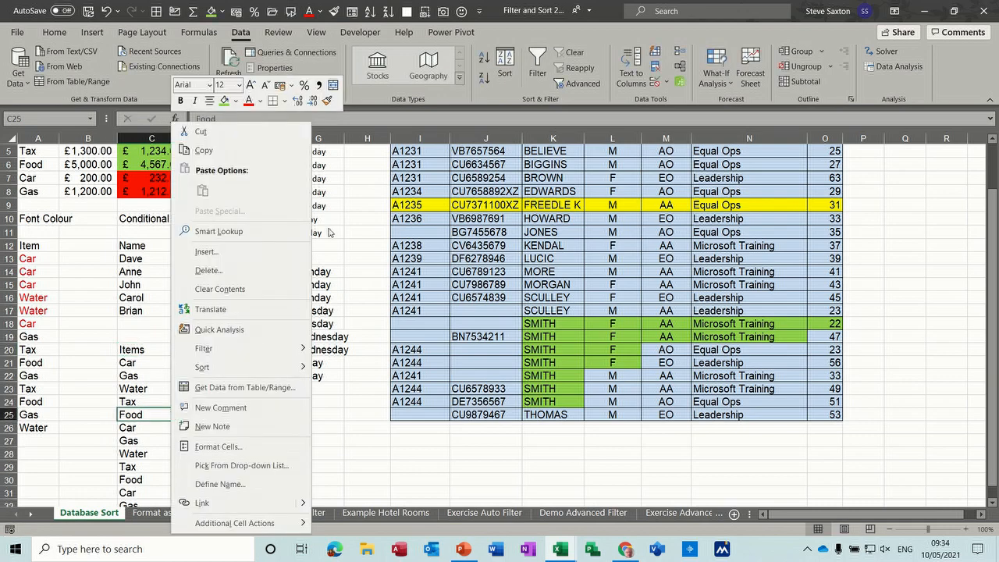
pyautogui.click(140, 379)
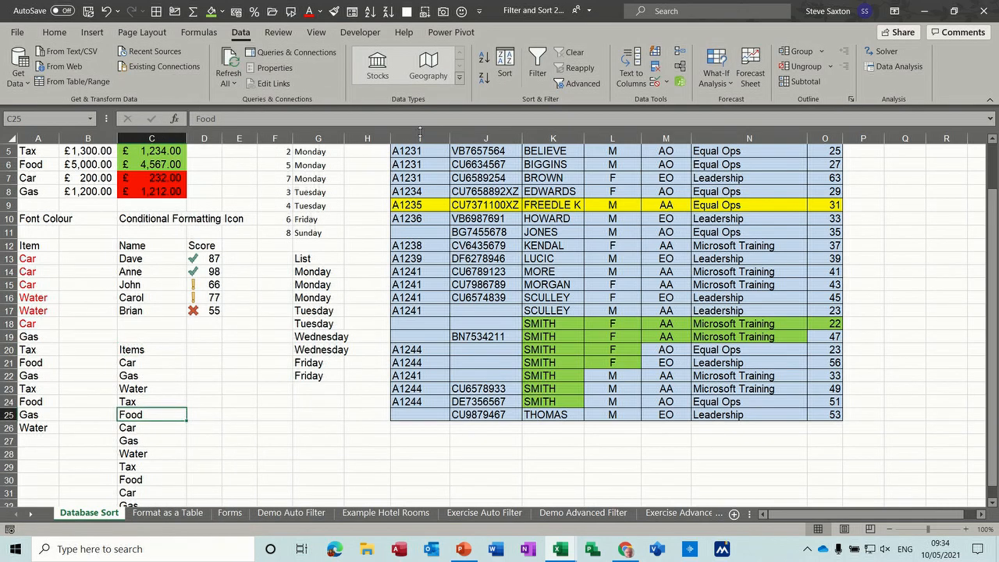
# Sort the Items column on Cell Values, ordered by the custom list Car, Gas, Water, Tax, Food
pyautogui.click(505, 74)
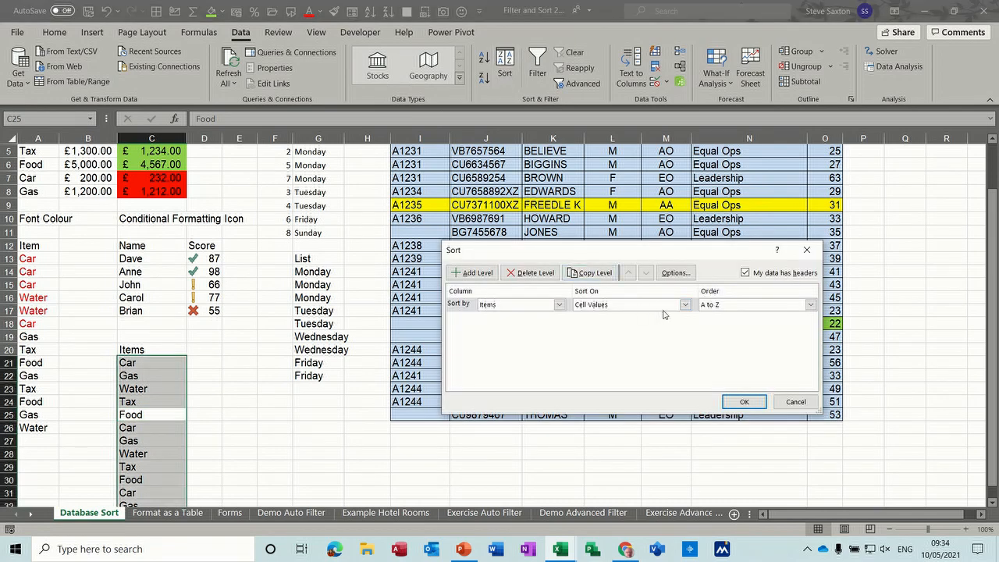
pyautogui.click(809, 307)
pyautogui.click(765, 334)
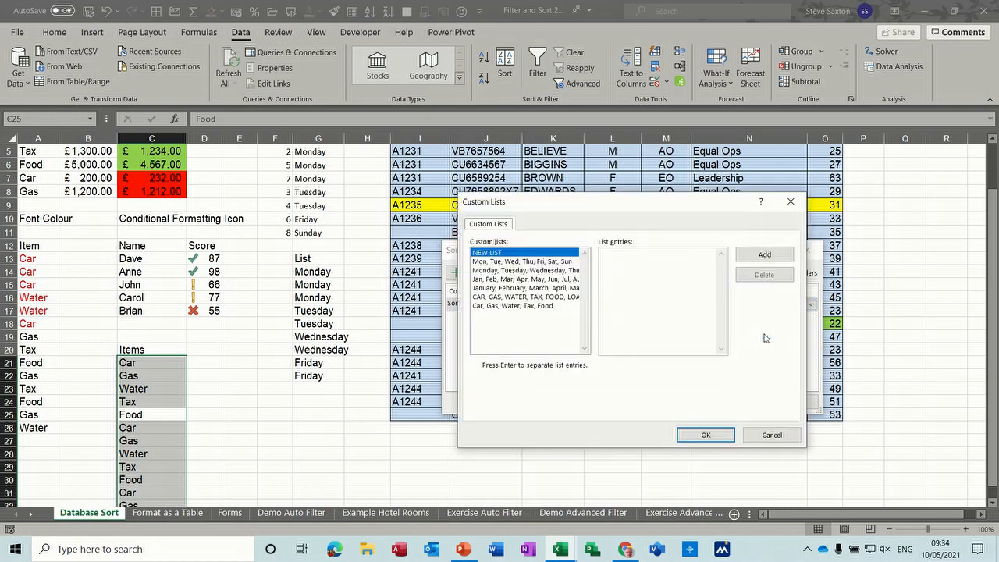
pyautogui.click(504, 307)
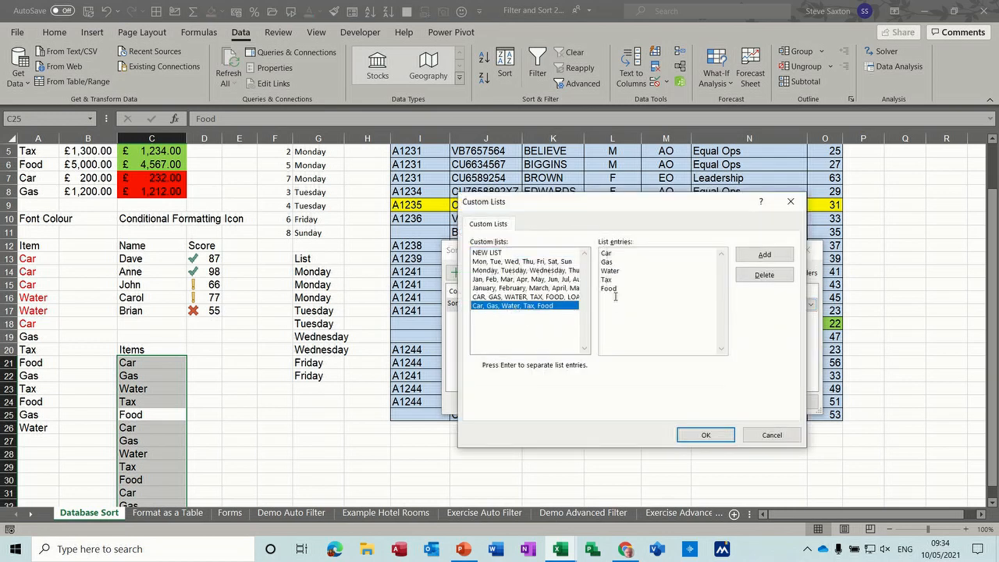
pyautogui.click(703, 435)
pyautogui.click(741, 402)
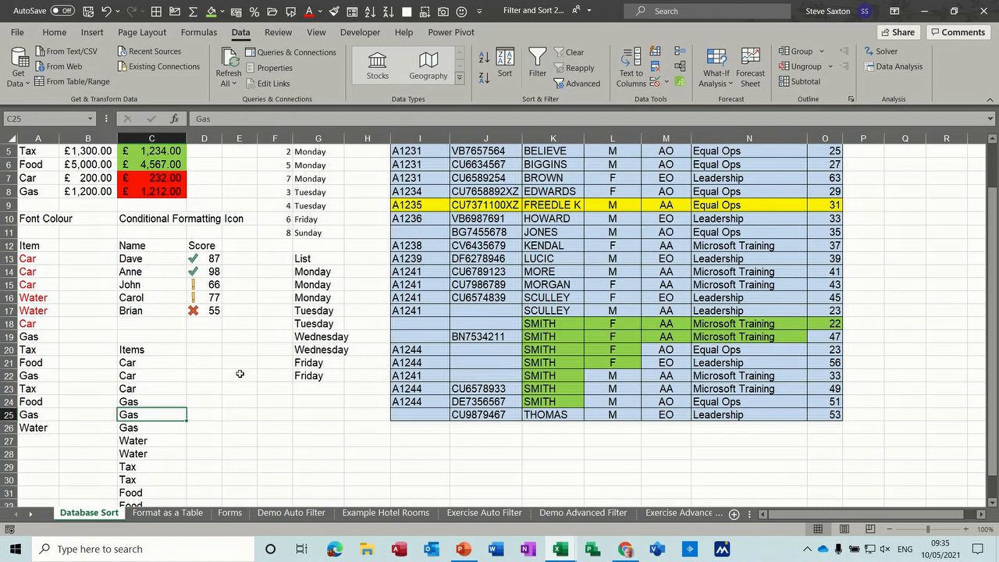
# Import the names in C13:C17 as a new custom list through the advanced Excel options
pyautogui.moveTo(139, 260); pyautogui.dragTo(139, 311)
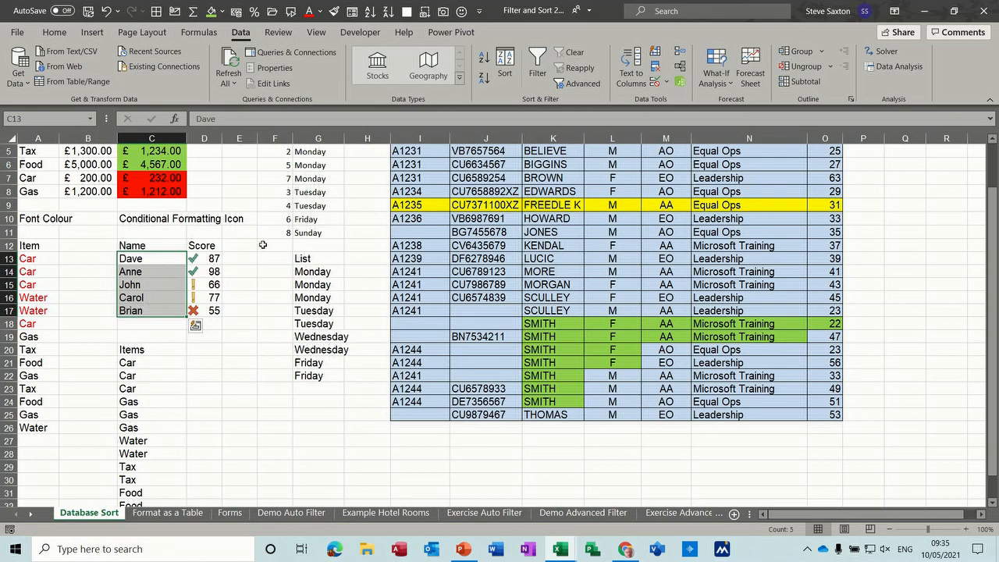
pyautogui.click(16, 33)
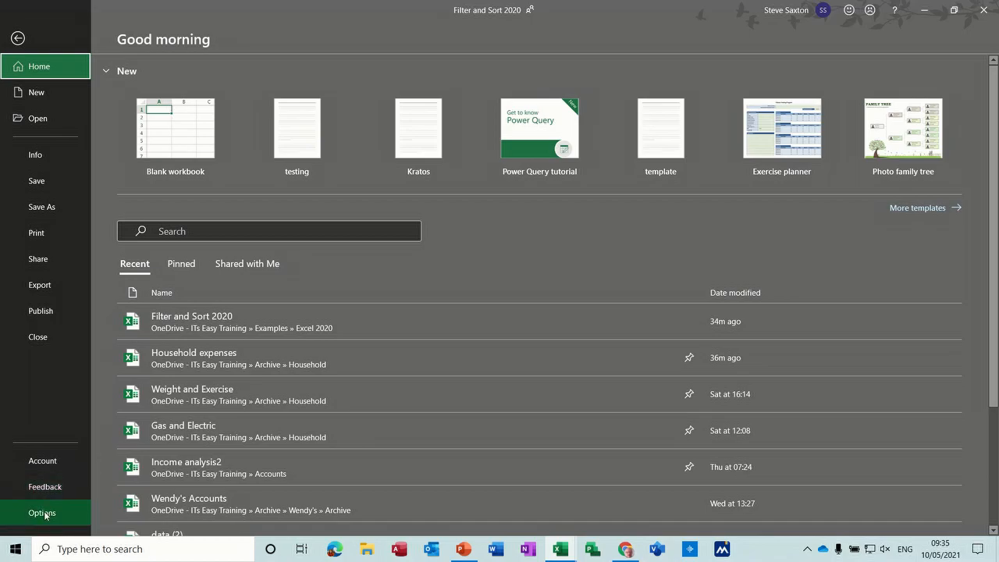
pyautogui.click(45, 515)
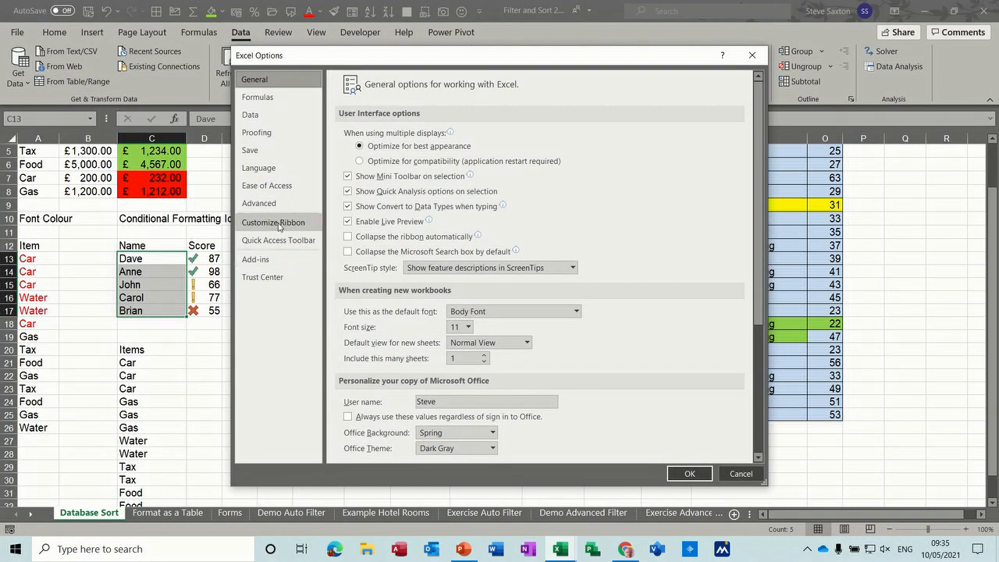
pyautogui.click(270, 205)
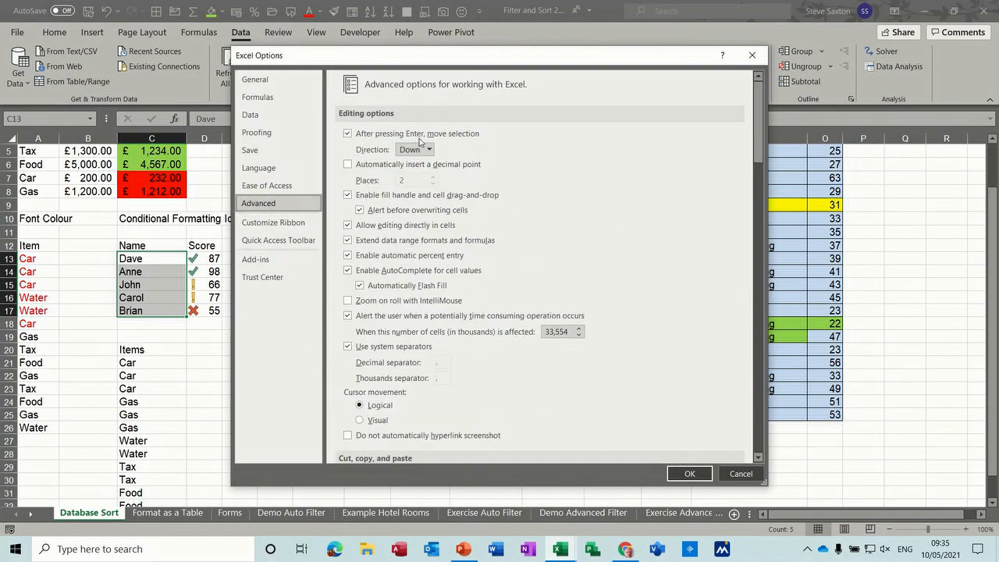
pyautogui.moveTo(757, 122); pyautogui.dragTo(787, 433)
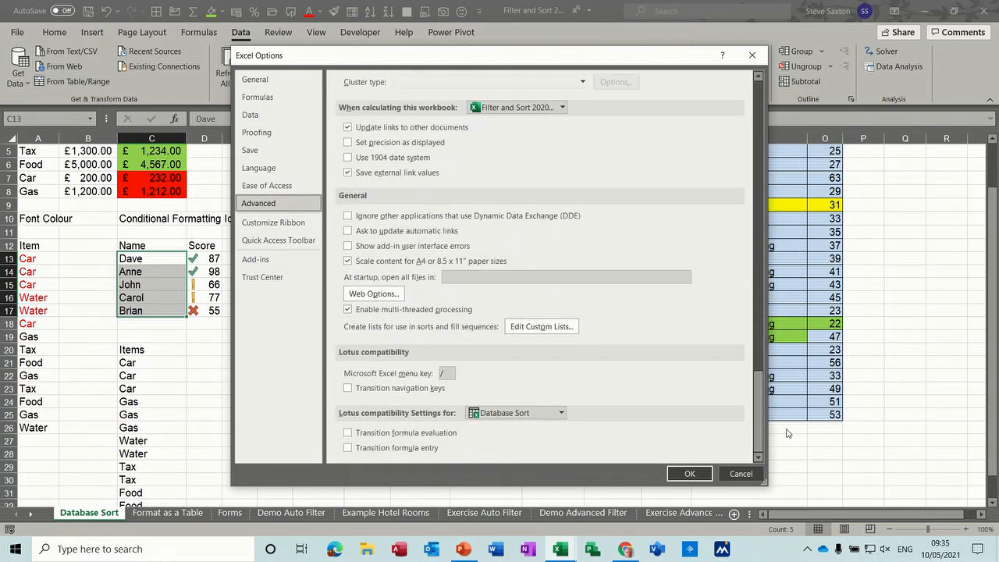
pyautogui.click(541, 330)
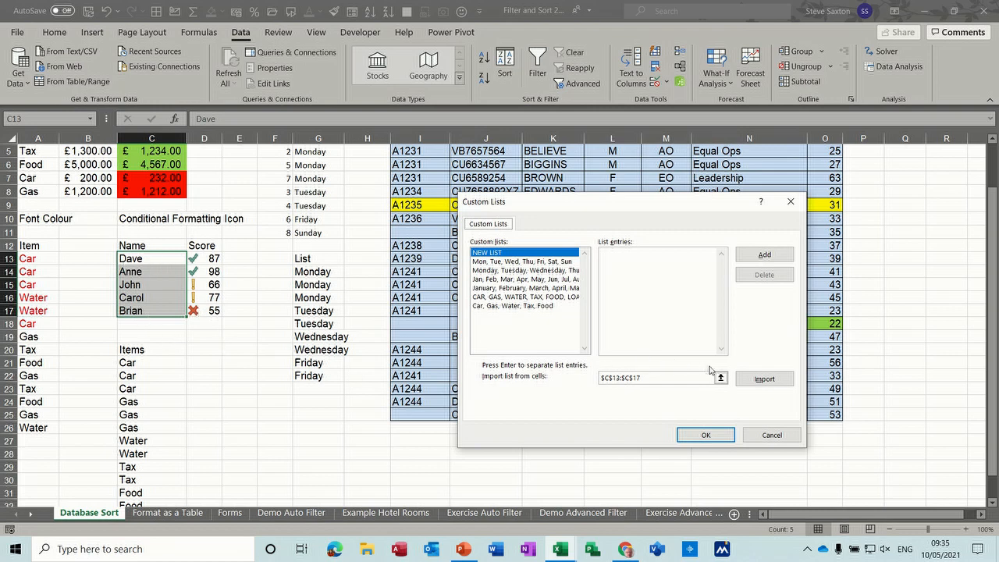
pyautogui.click(753, 380)
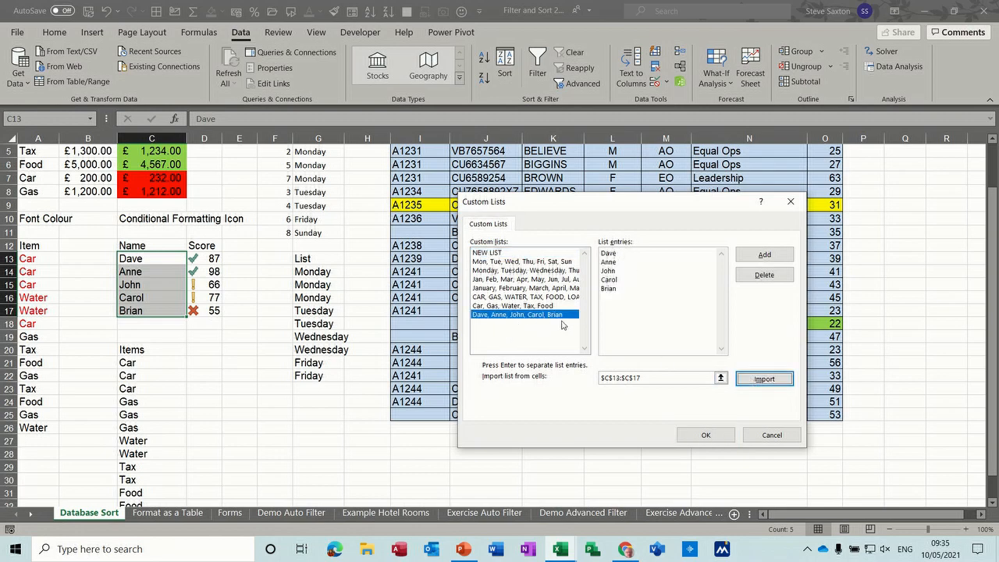
pyautogui.click(705, 436)
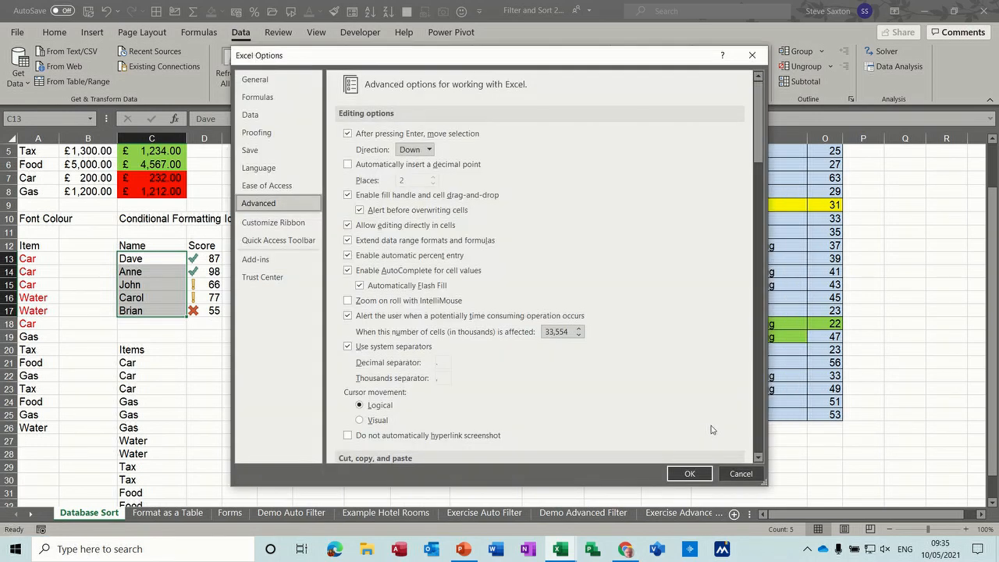
pyautogui.click(689, 474)
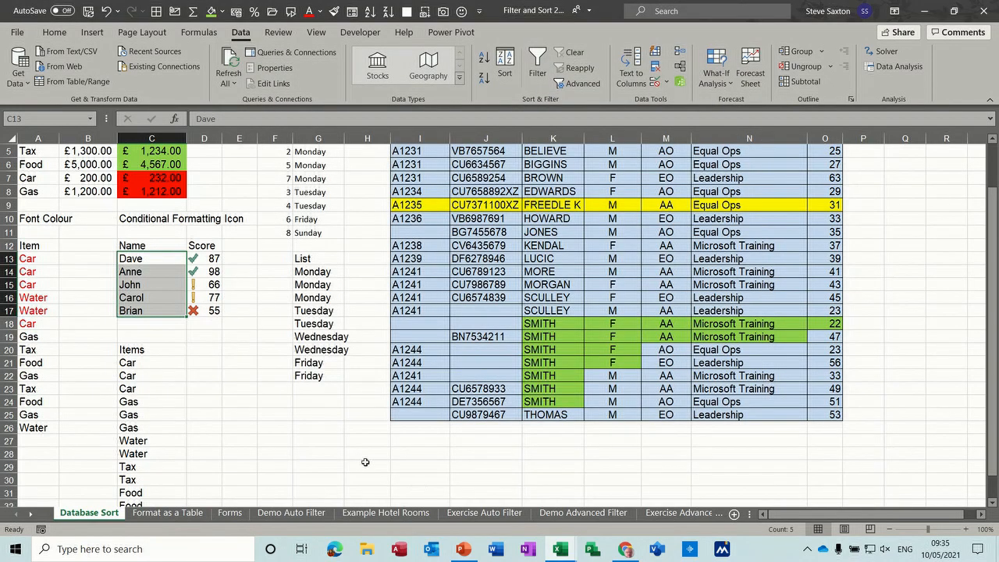
# Enter the first name of the imported custom list in E25 and fill the series down column E
pyautogui.click(305, 441)
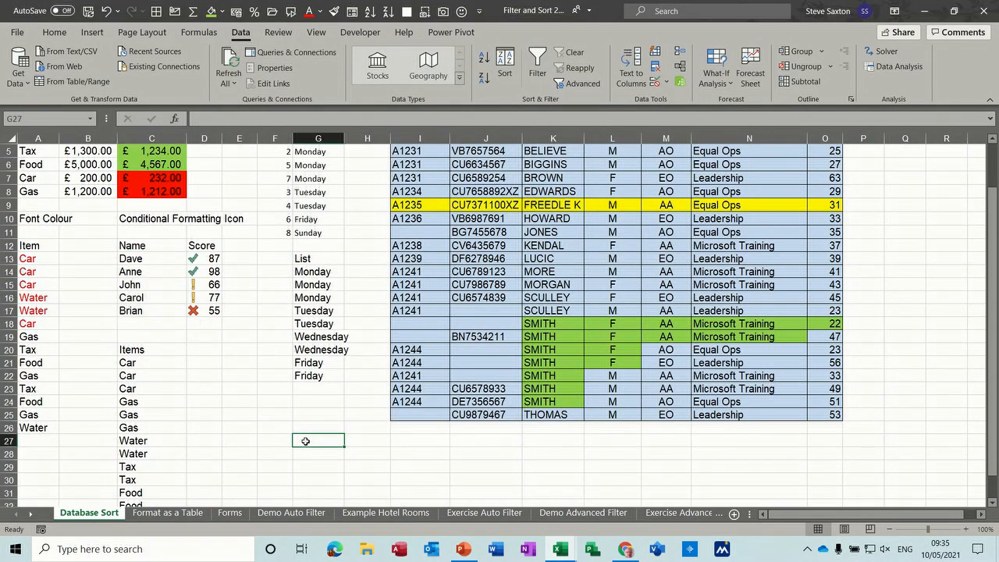
pyautogui.click(235, 414)
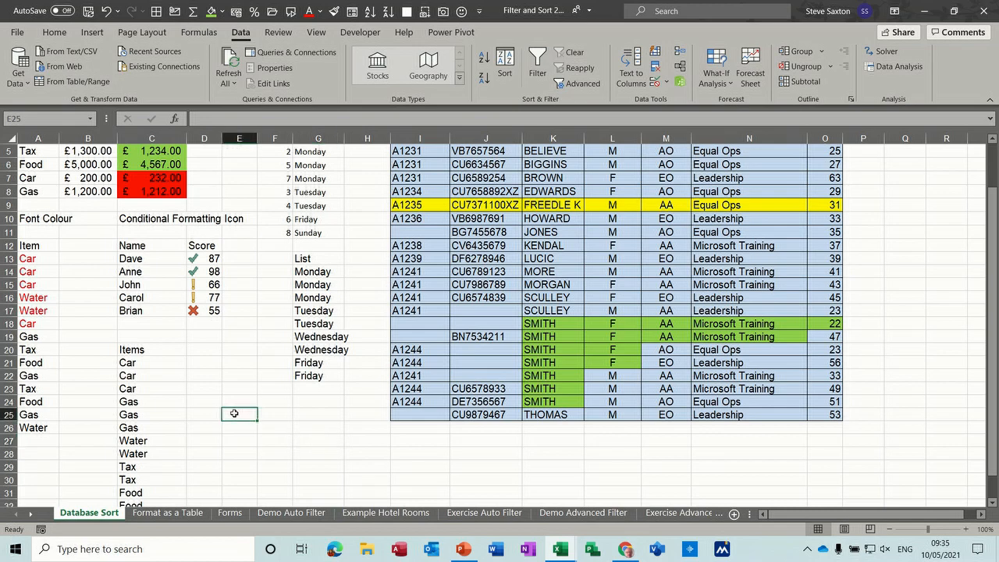
pyautogui.write('Dave')
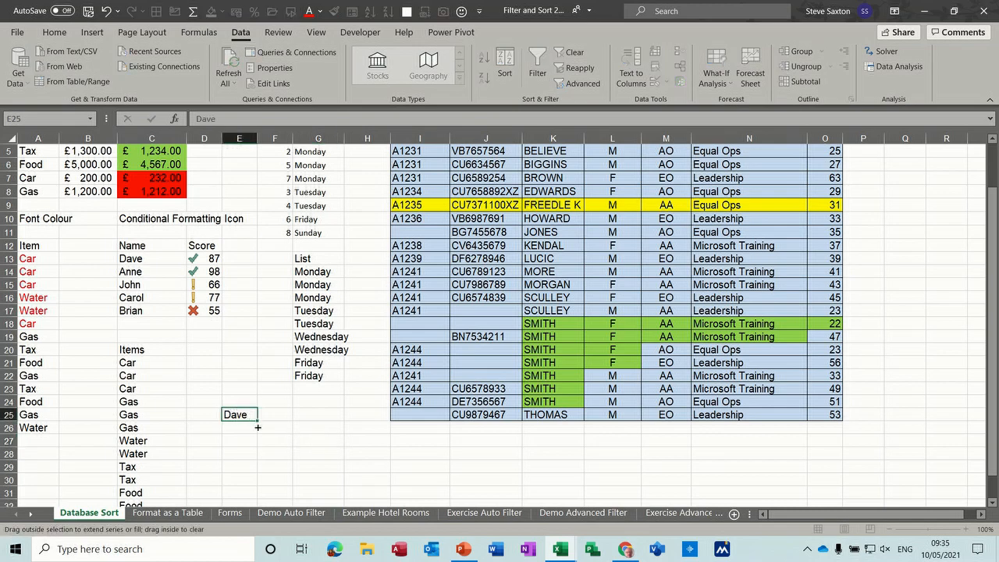
pyautogui.moveTo(256, 423); pyautogui.dragTo(257, 473)
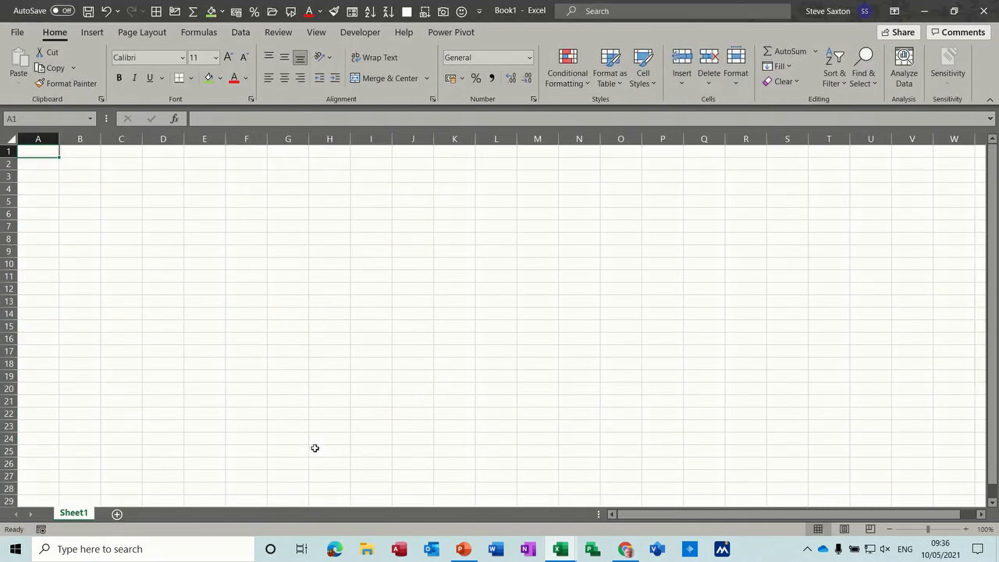
# In a new blank workbook, enter the first name of the custom name list in A1 and fill the series down to A19
pyautogui.write('Dave')
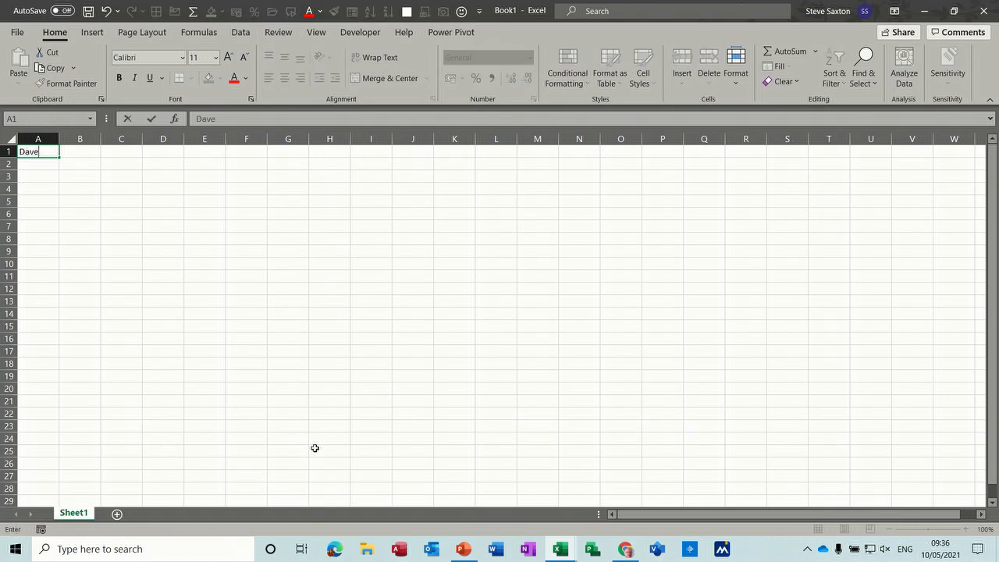
pyautogui.moveTo(59, 158); pyautogui.dragTo(68, 381)
# Sort the names in Column A on Cell Values, ordered by the five-name custom list
pyautogui.click(28, 239)
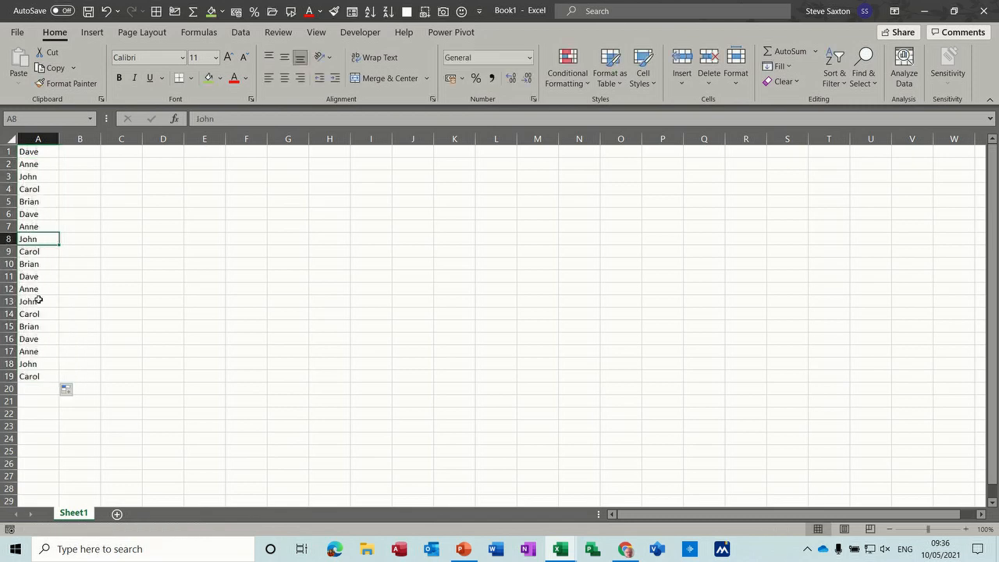
pyautogui.click(237, 33)
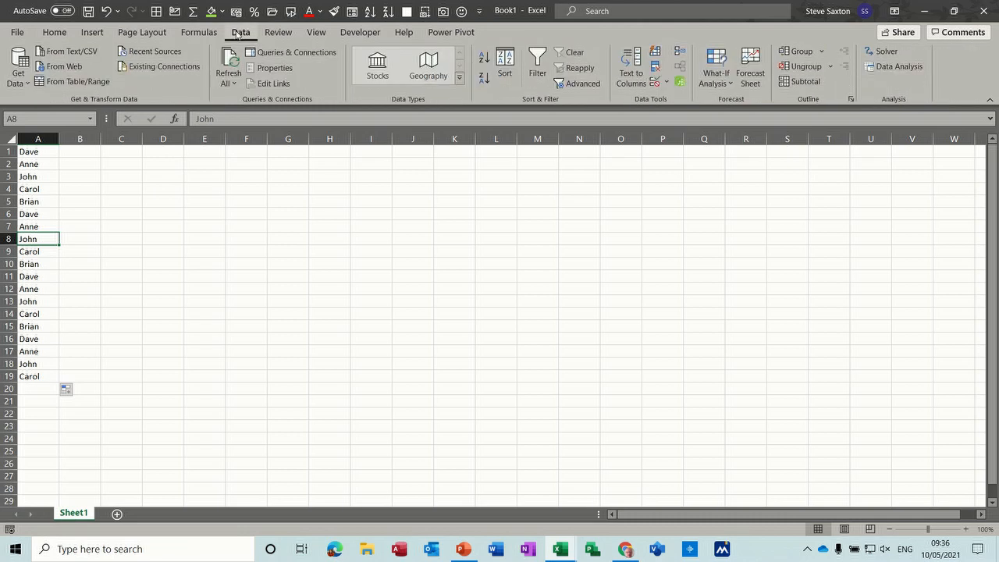
pyautogui.click(505, 73)
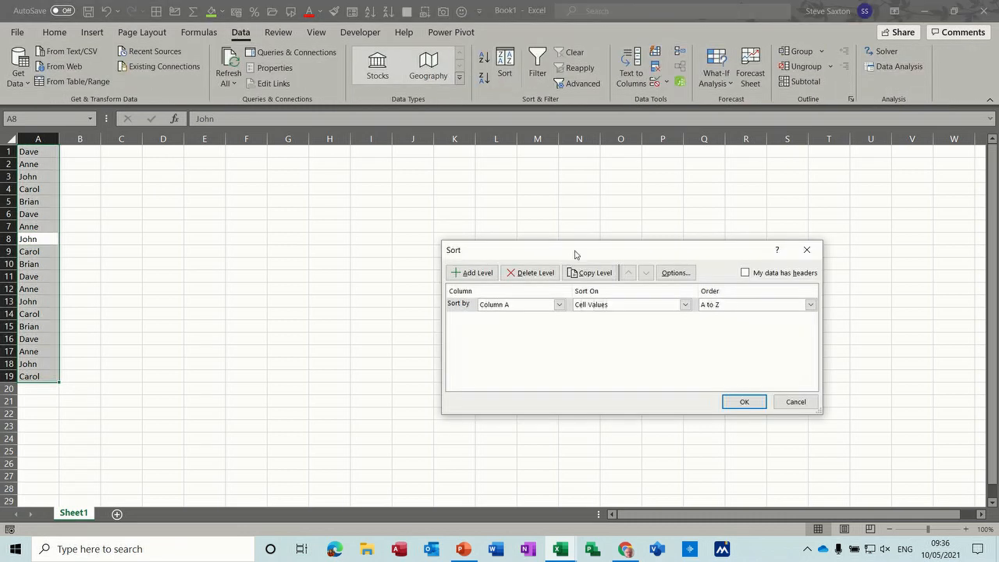
pyautogui.click(810, 306)
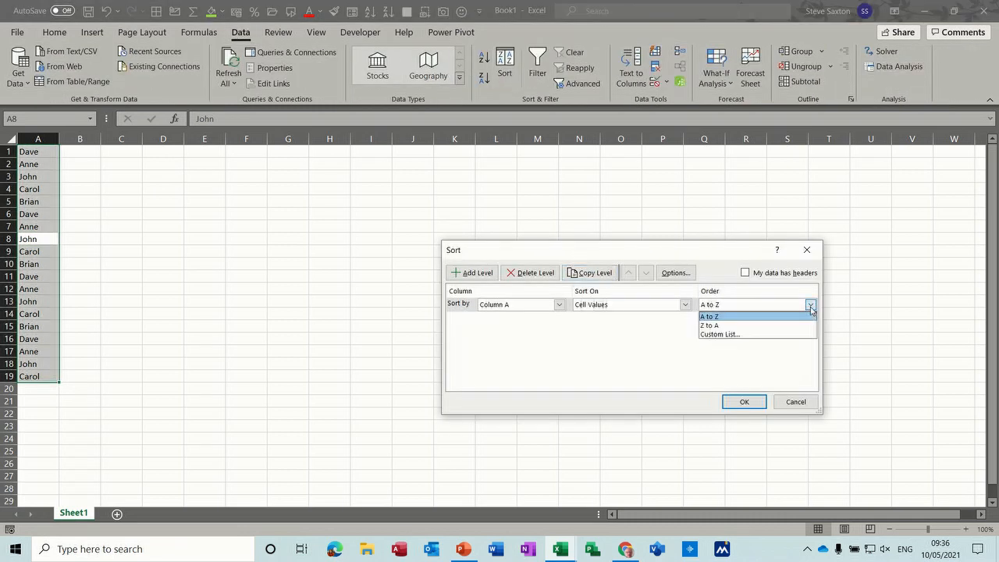
pyautogui.click(773, 334)
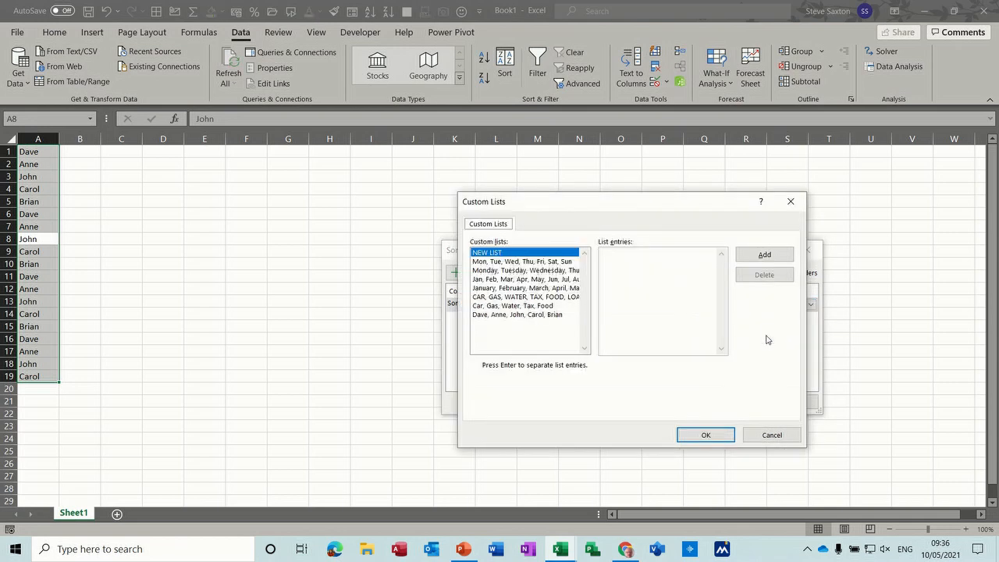
pyautogui.click(511, 315)
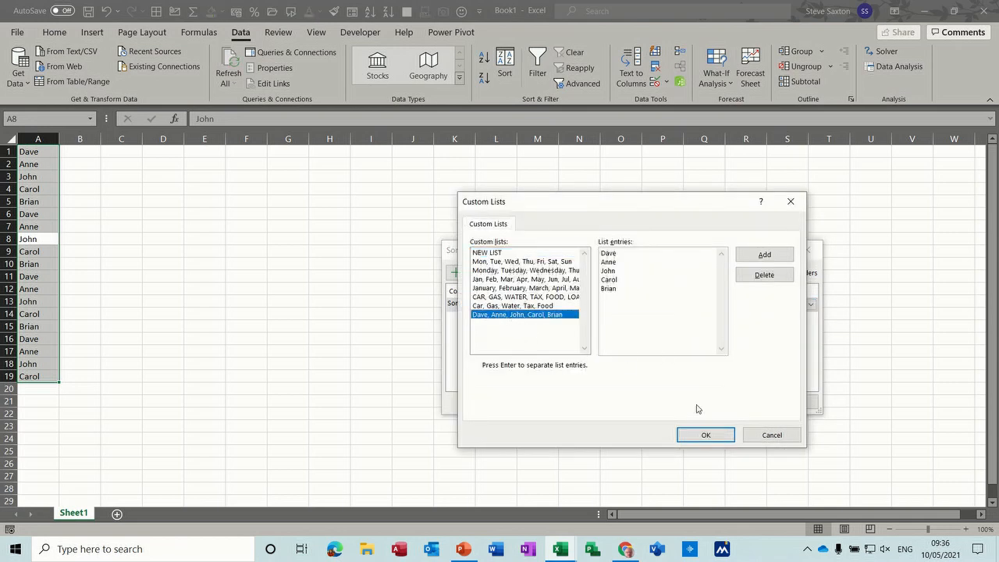
pyautogui.click(705, 434)
pyautogui.click(739, 402)
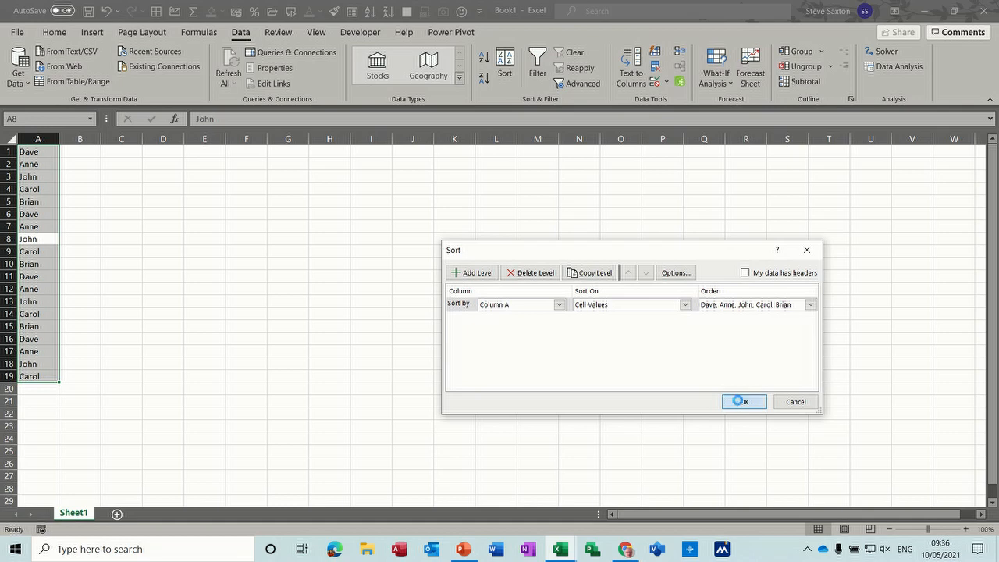